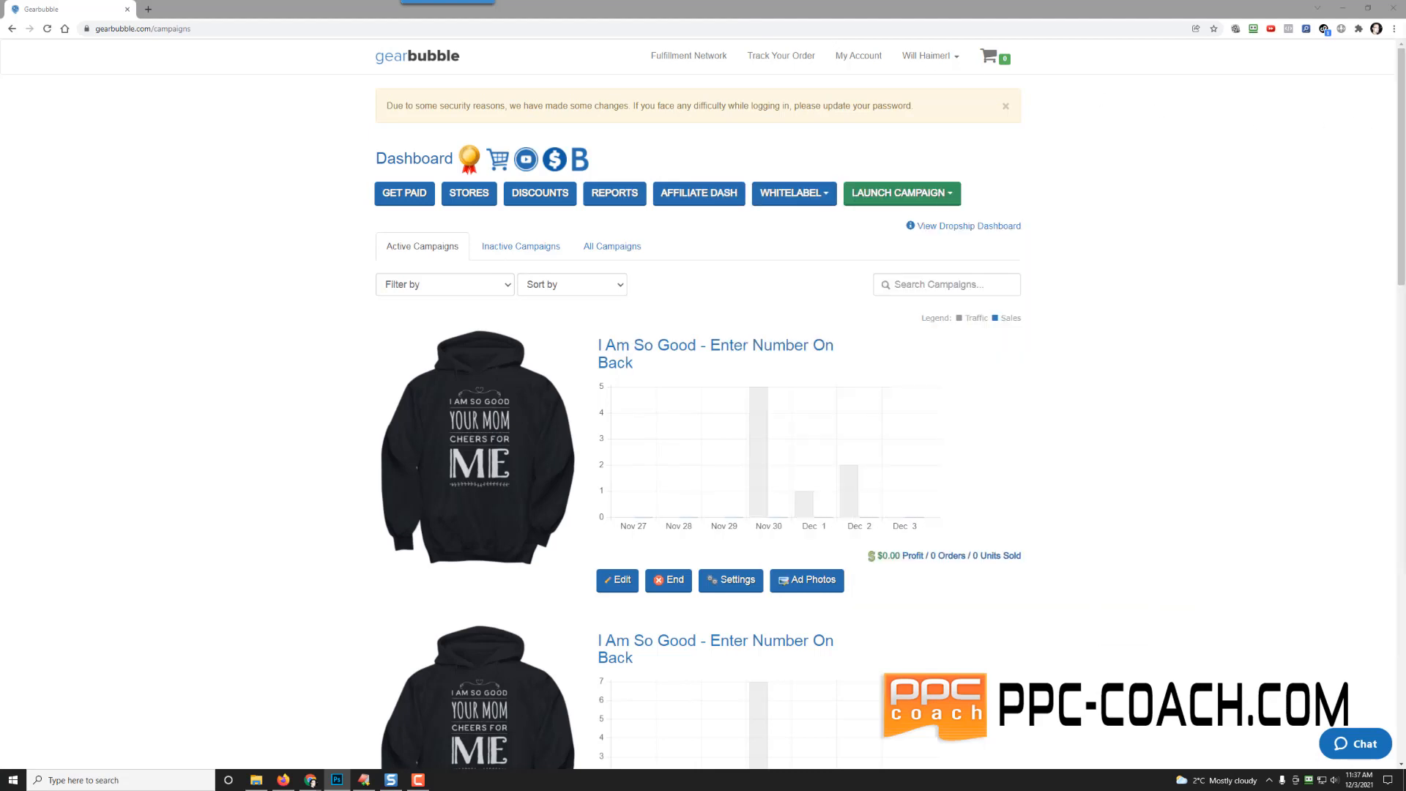
# - Start a traditional campaign for a necklace and set its default style to Heart Pendant Necklace
pyautogui.click(919, 198)
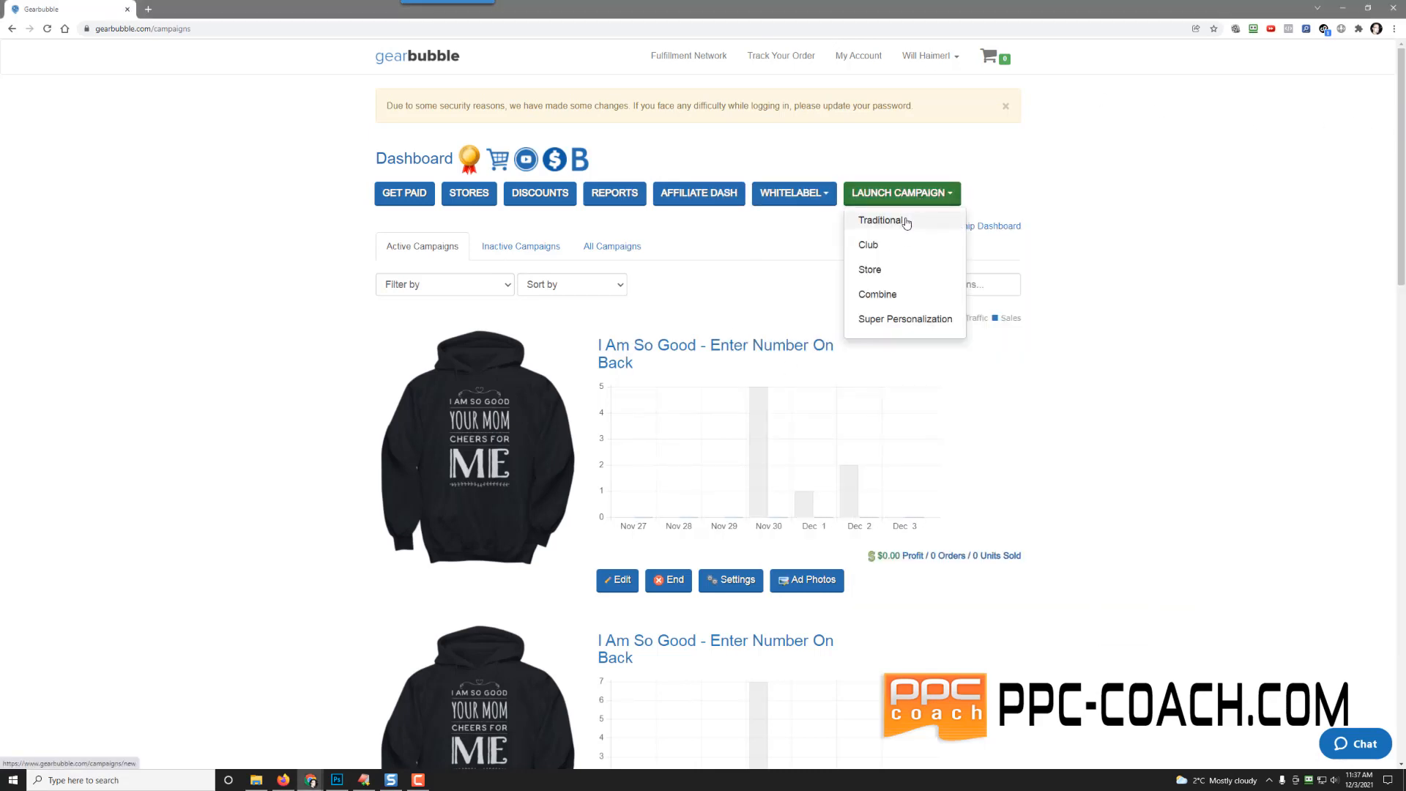
pyautogui.click(880, 219)
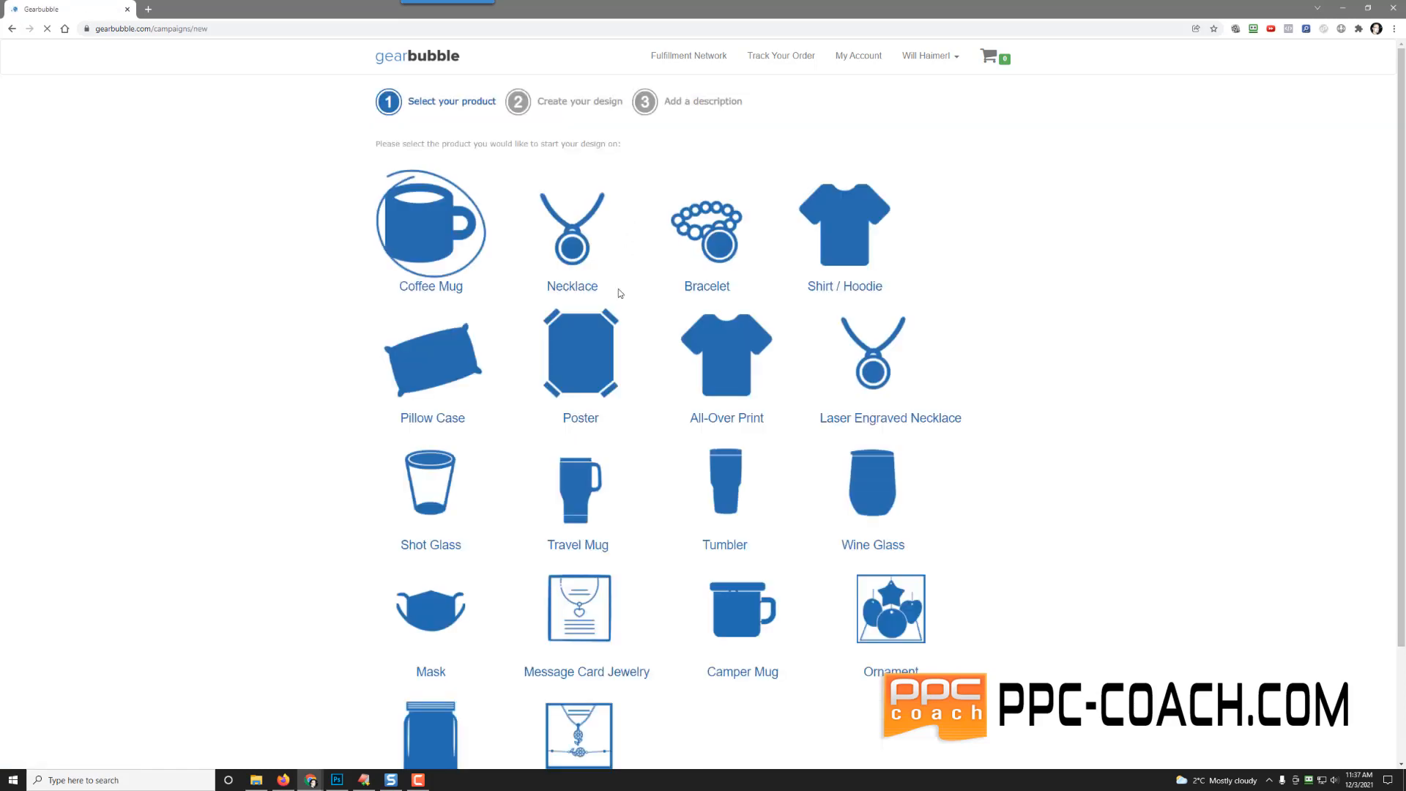
pyautogui.scroll(-3, 212, 513)
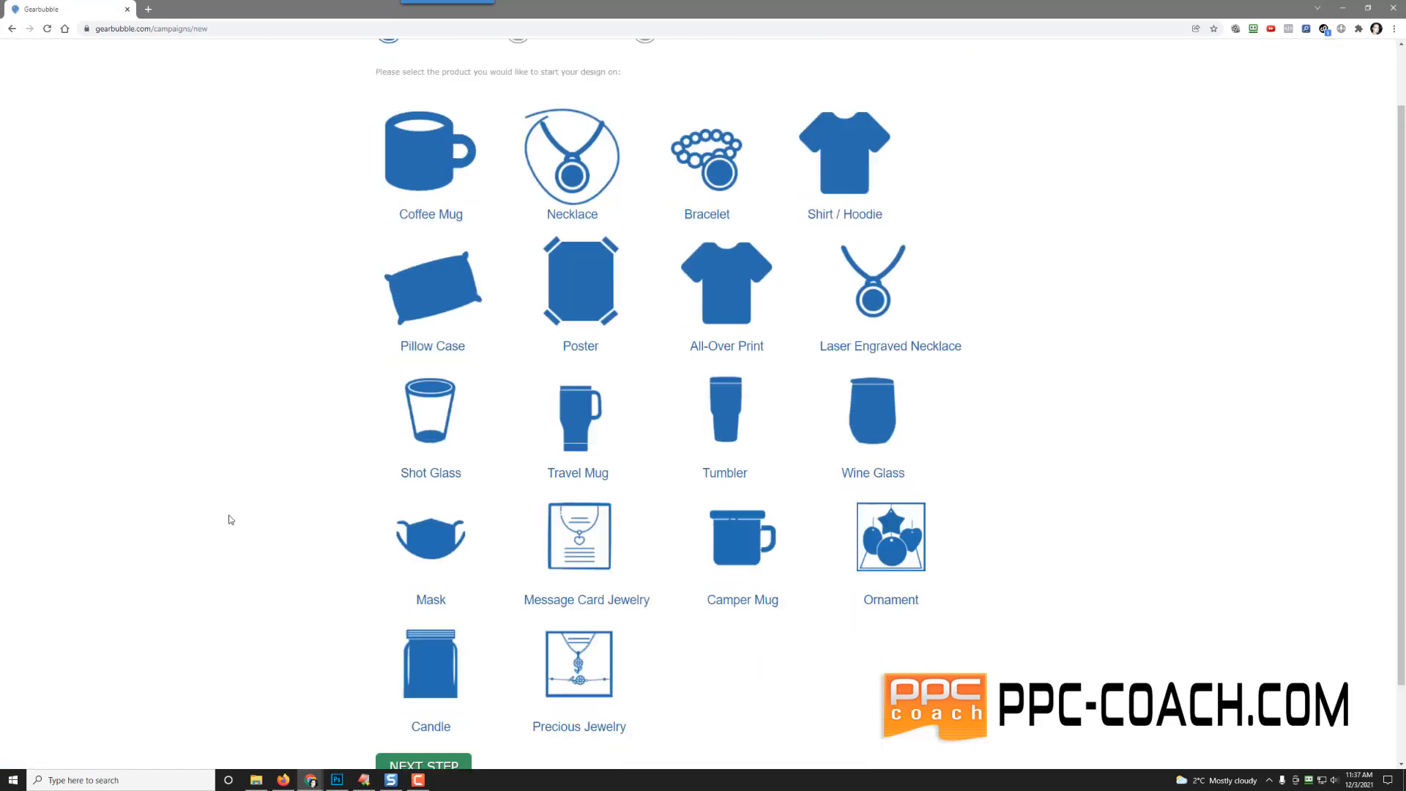
pyautogui.click(447, 683)
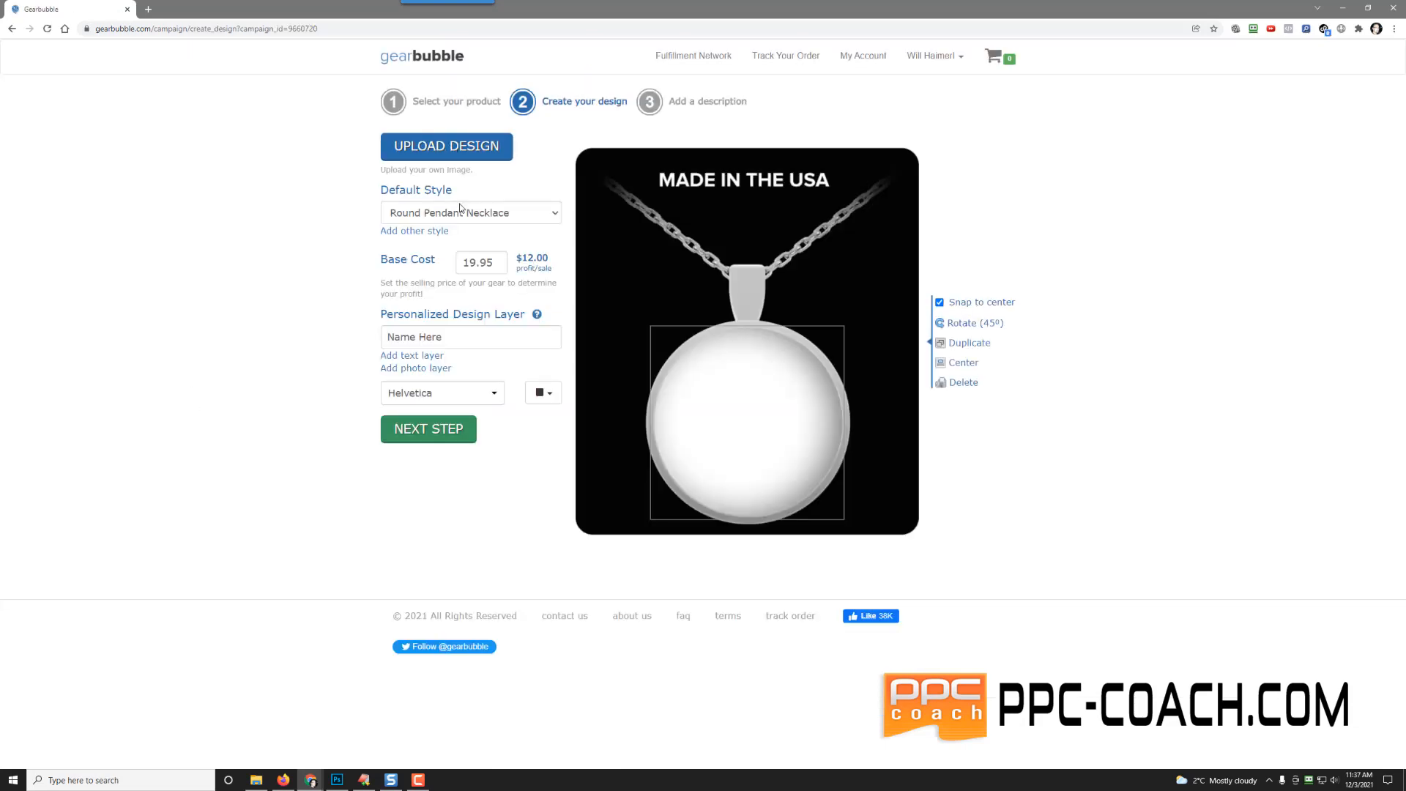
pyautogui.click(464, 212)
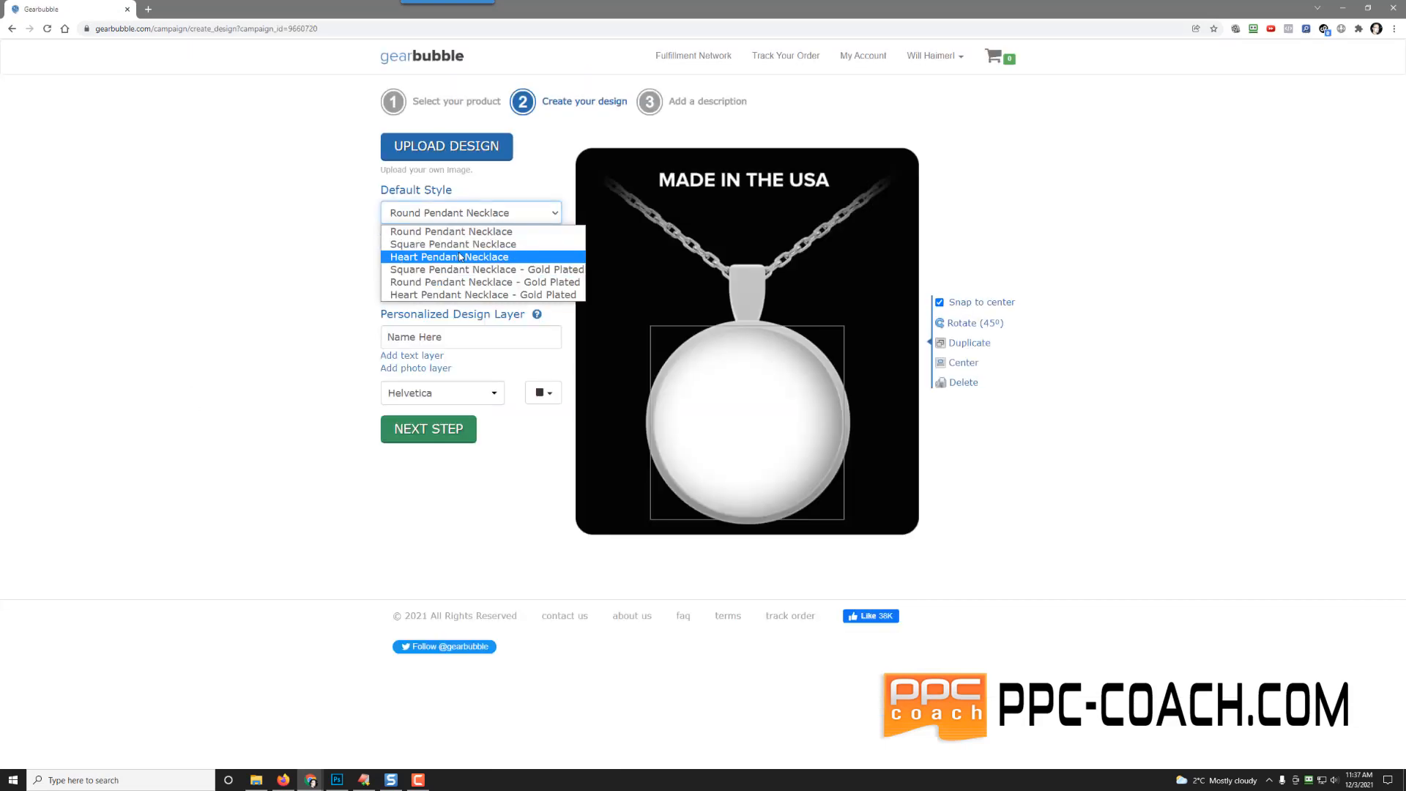
pyautogui.click(460, 256)
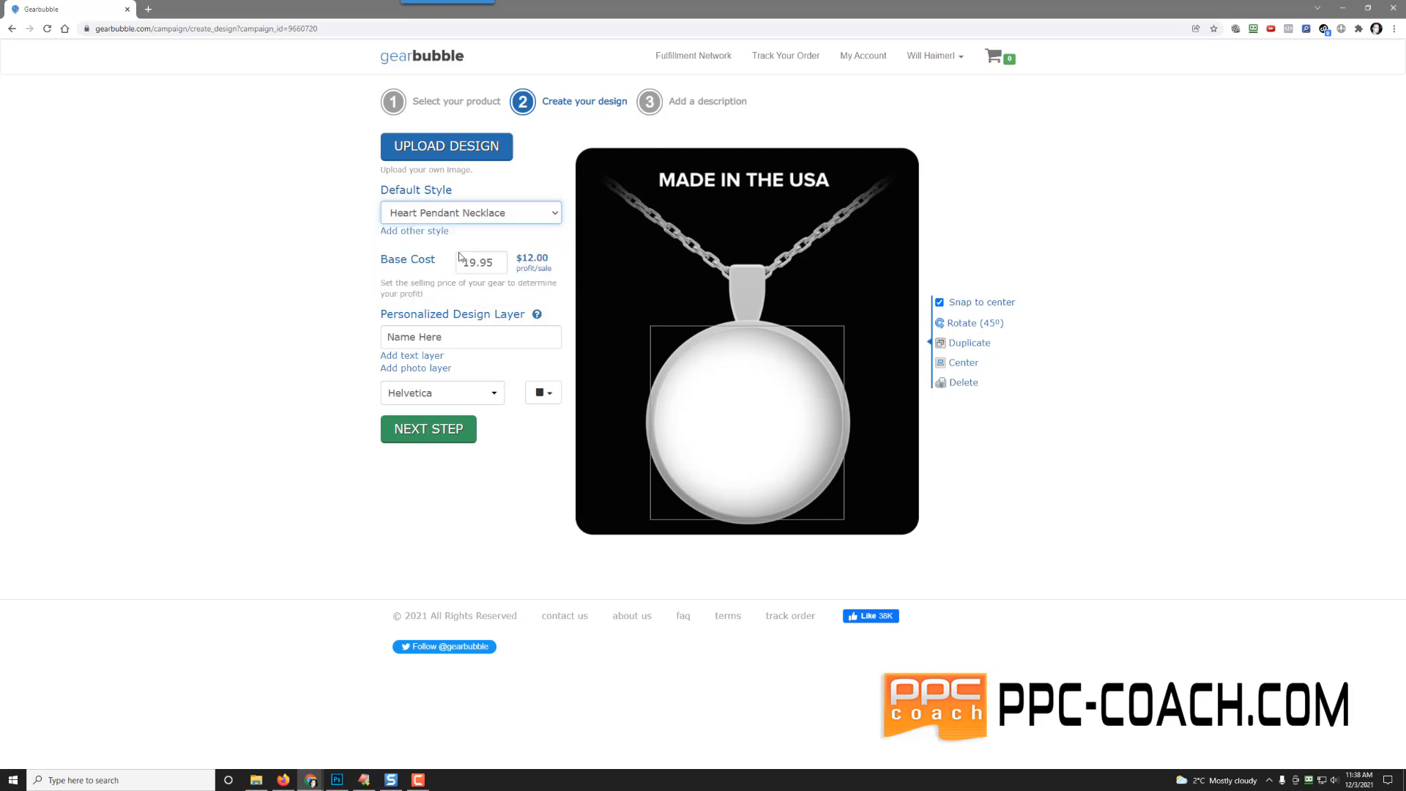
# - Upload the design graphic 3.png from the template club folder "001 - Jul 2021" on drive D
pyautogui.click(466, 150)
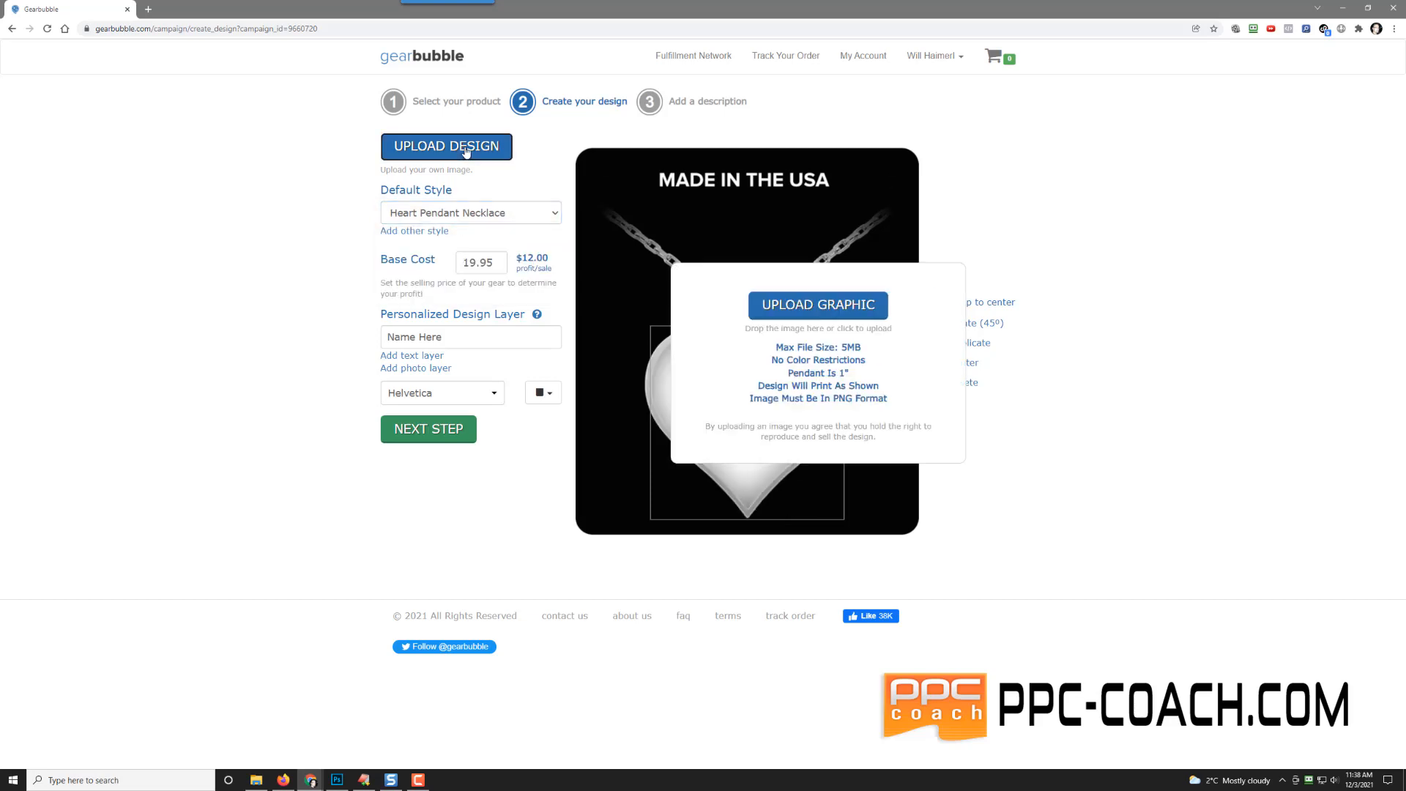
pyautogui.click(793, 309)
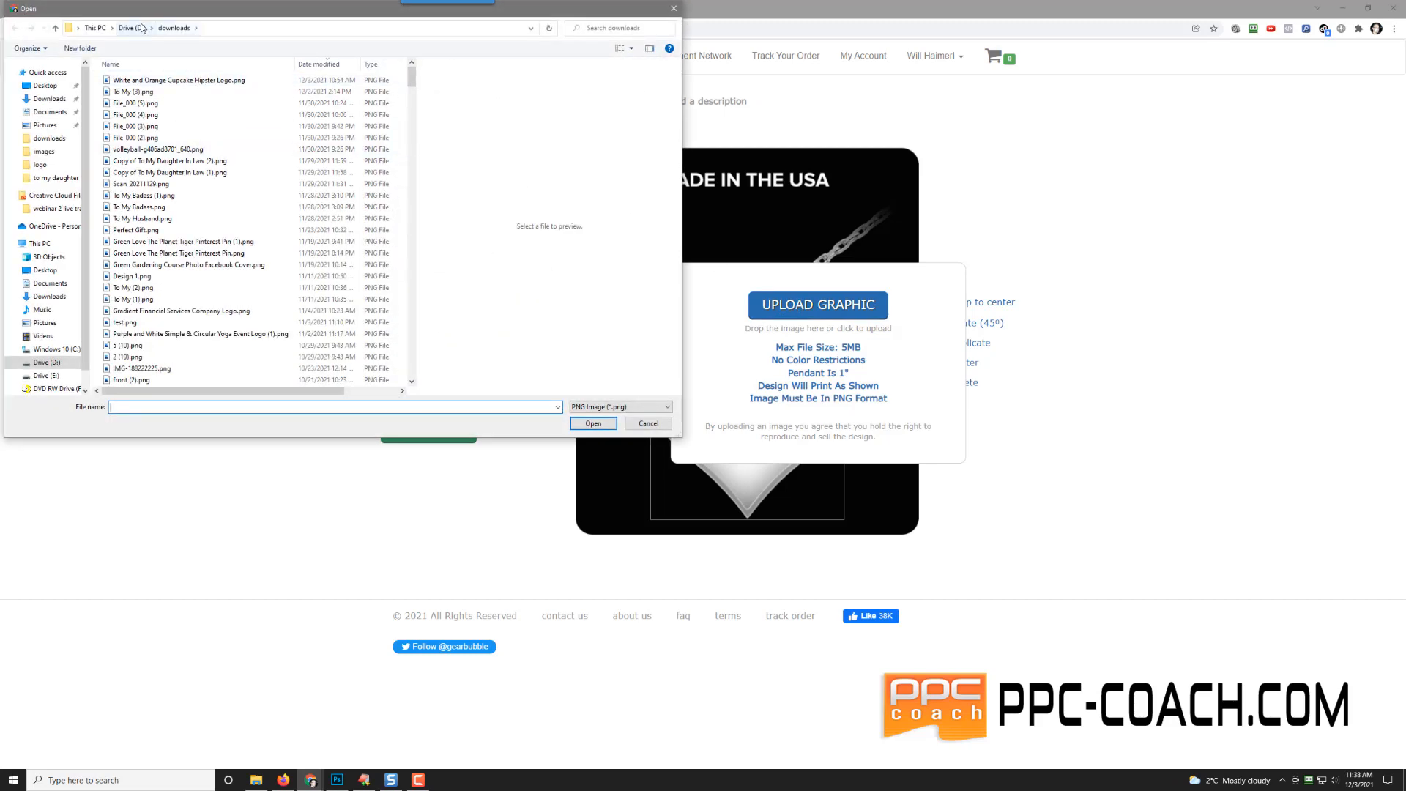
pyautogui.click(142, 28)
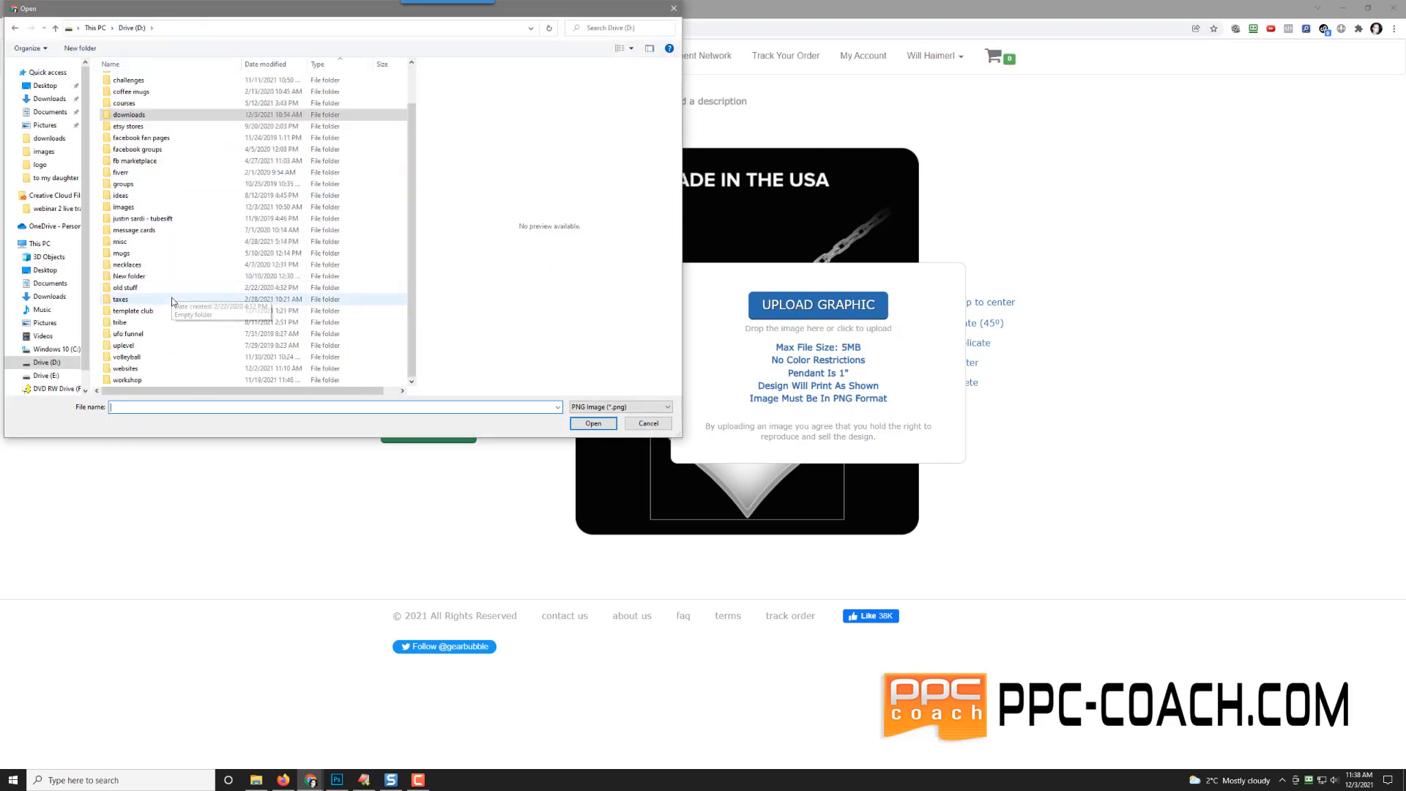
pyautogui.doubleClick(161, 311)
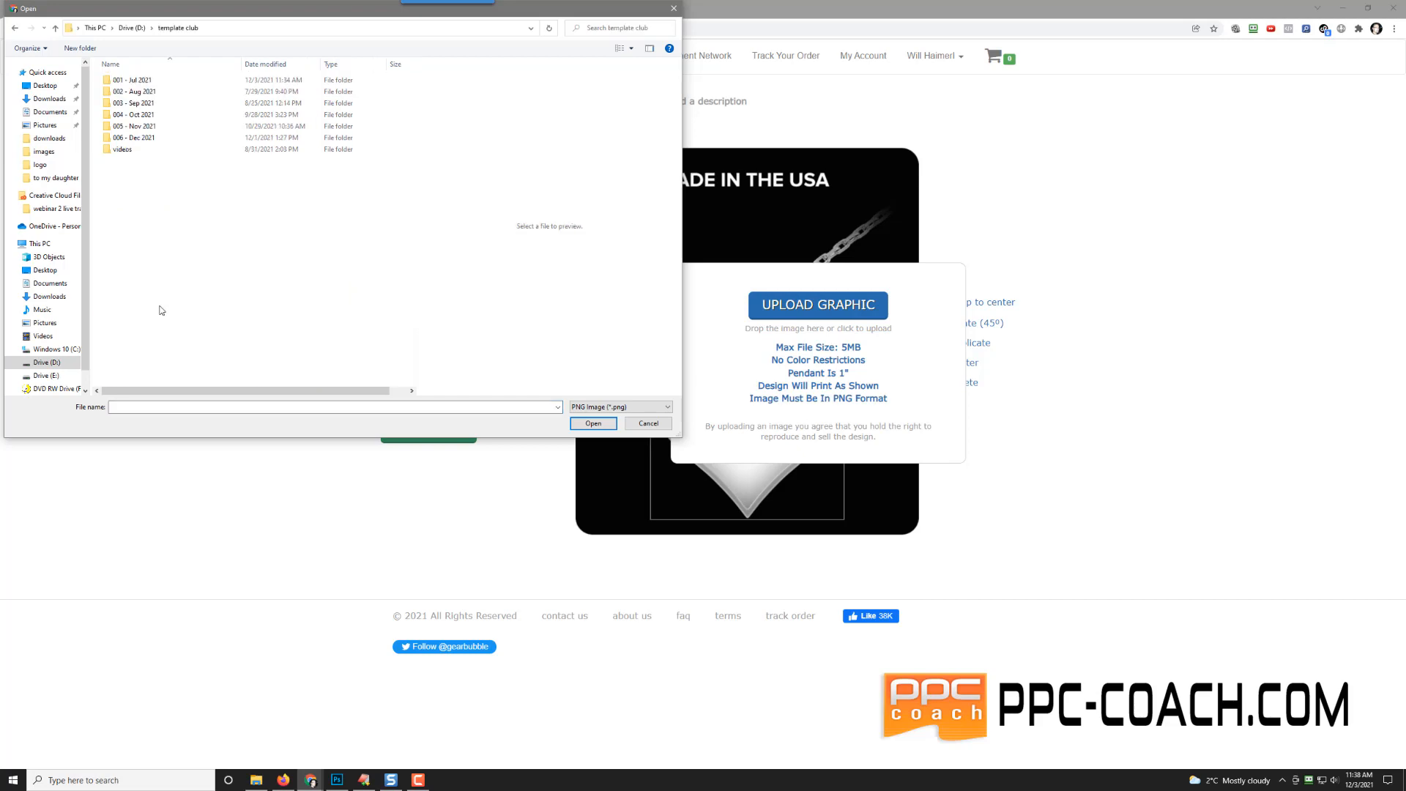
pyautogui.doubleClick(160, 82)
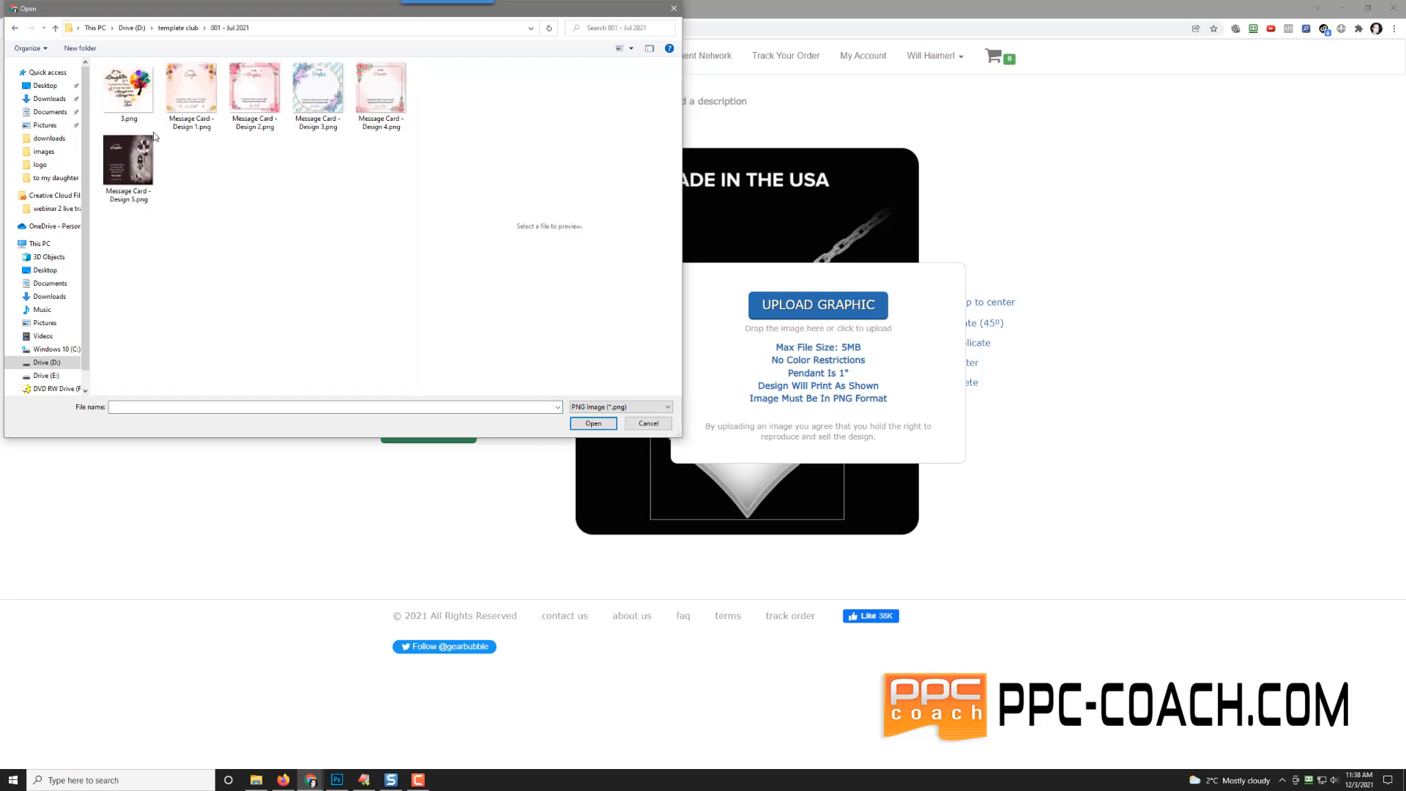
pyautogui.click(128, 91)
pyautogui.doubleClick(128, 92)
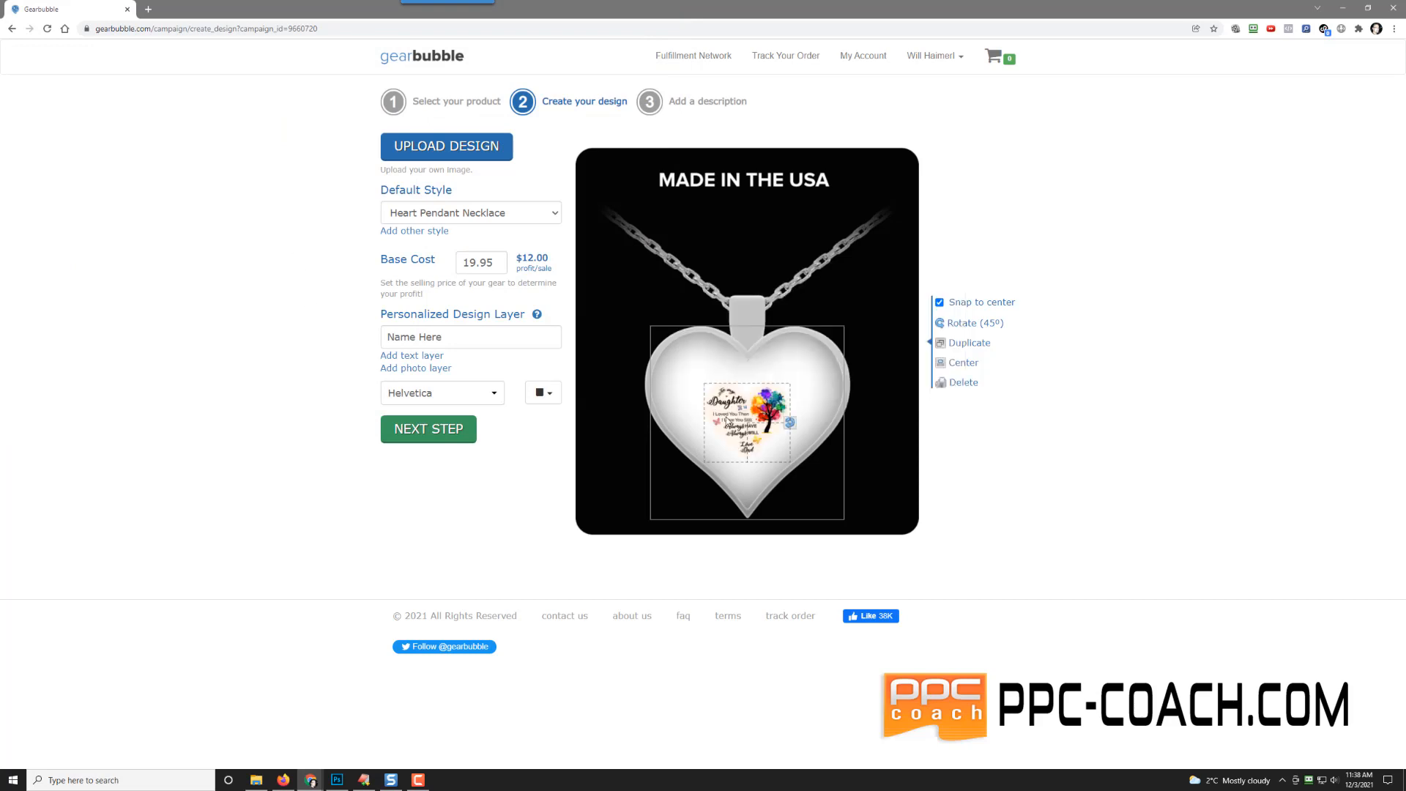
# - Enlarge the uploaded daughter design to fill the heart pendant and fine-tune its position with Snap to center turned off
pyautogui.moveTo(747, 463); pyautogui.dragTo(760, 513)
pyautogui.moveTo(750, 423); pyautogui.dragTo(745, 415)
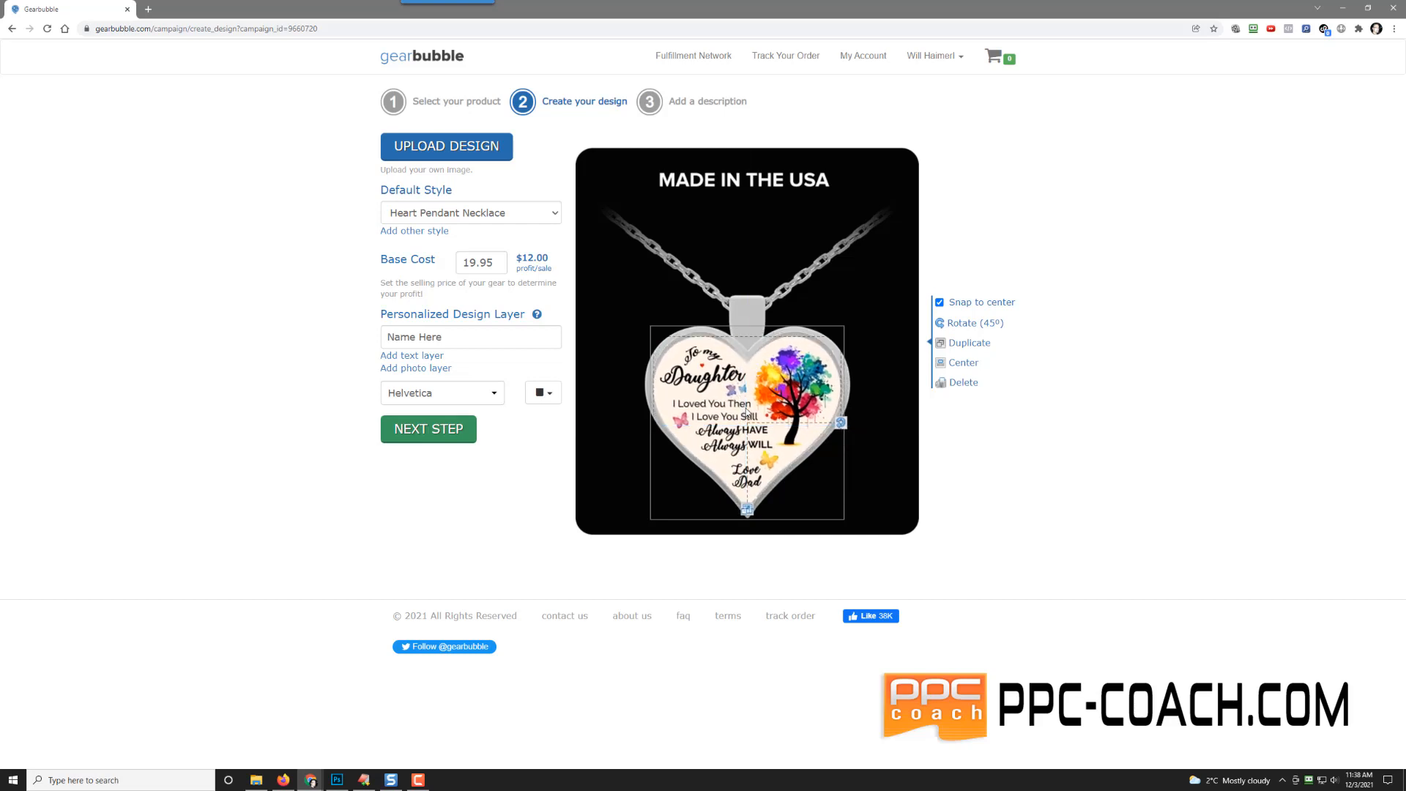
pyautogui.click(939, 302)
pyautogui.moveTo(747, 408); pyautogui.dragTo(758, 394)
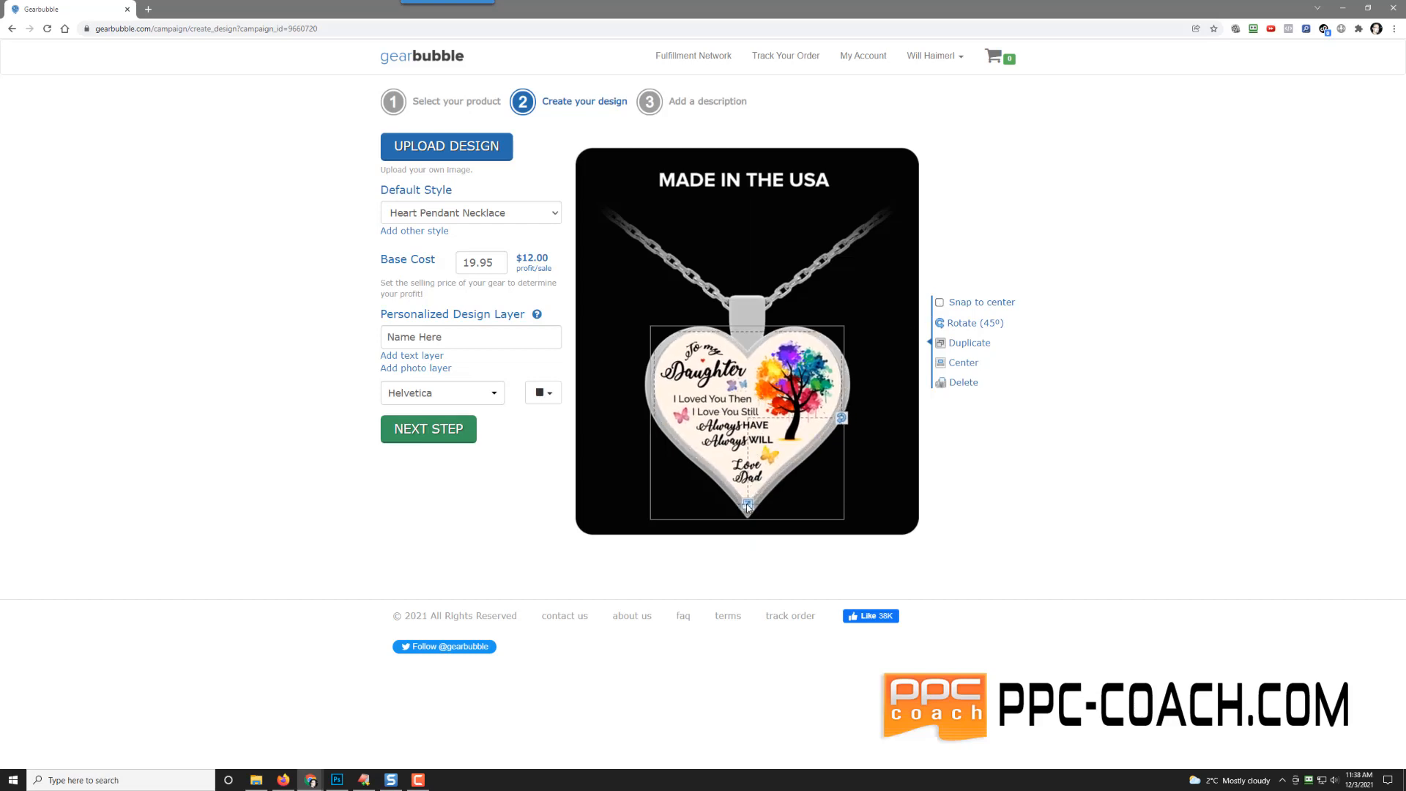
pyautogui.moveTo(747, 508); pyautogui.dragTo(747, 512)
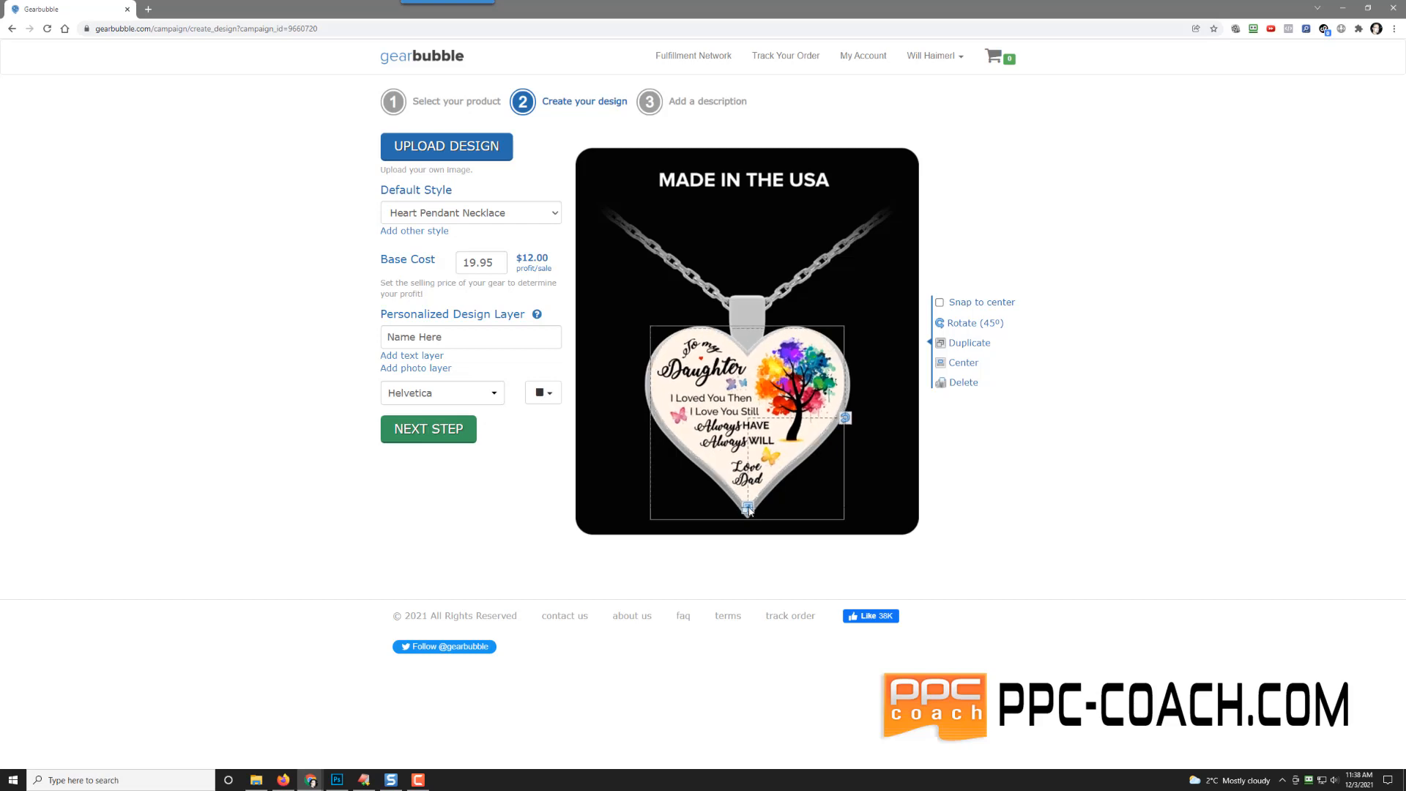
pyautogui.moveTo(756, 440); pyautogui.dragTo(756, 443)
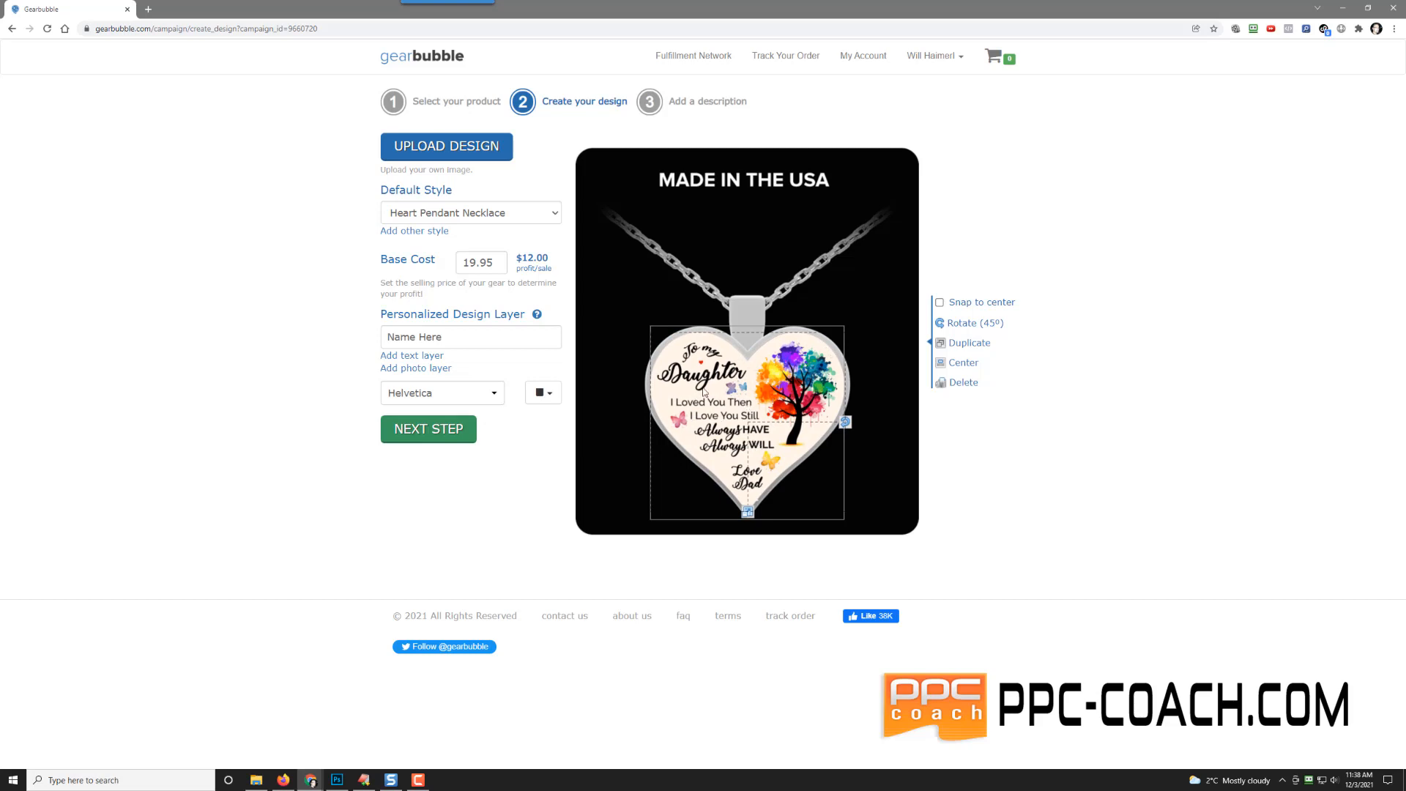
# - Set the necklace's selling price to 39.95 and continue to the campaign description stage
pyautogui.doubleClick(492, 261)
pyautogui.write('39.95')
pyautogui.click(272, 238)
pyautogui.click(424, 432)
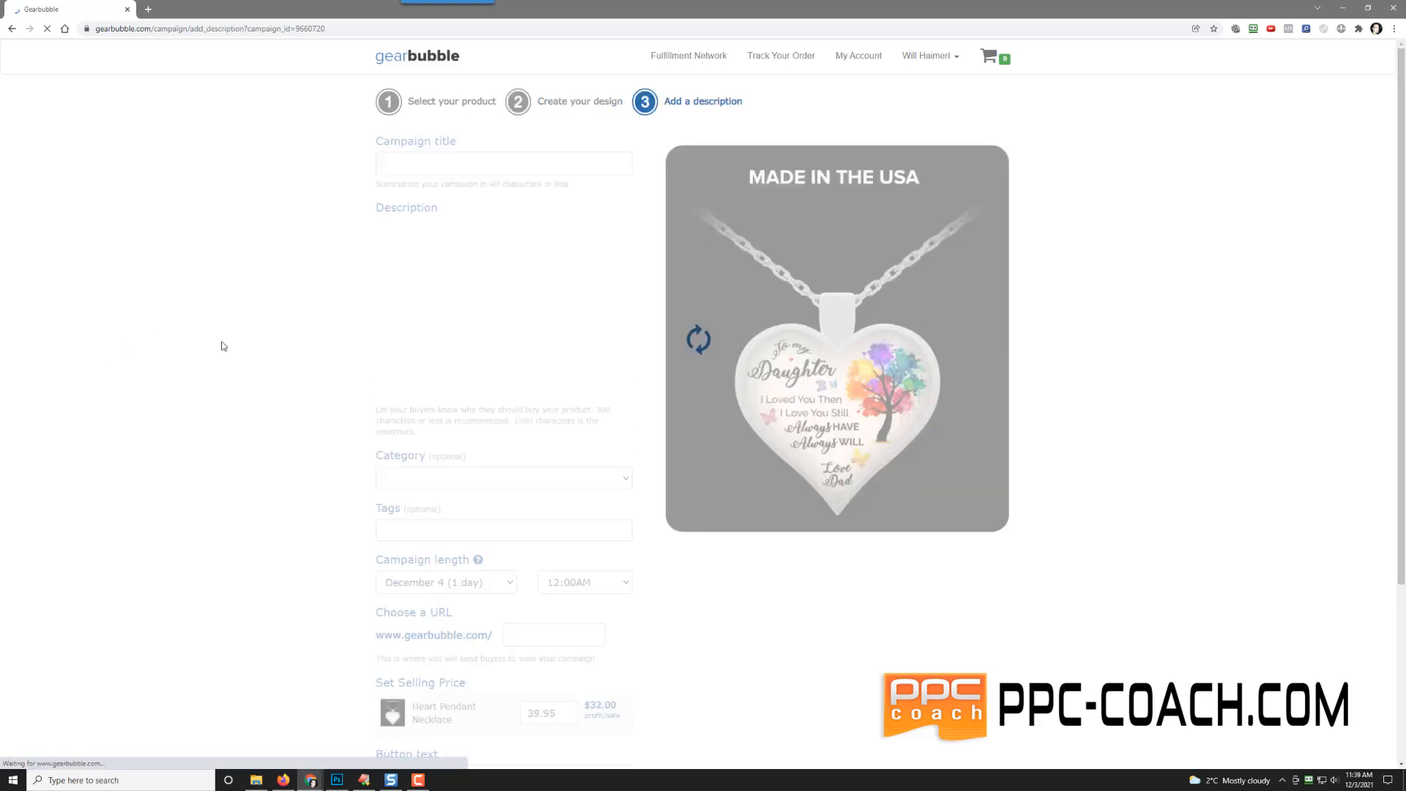
# - Enter "To My Daughter - I Love You Then - Necklace" as the campaign title
pyautogui.click(424, 164)
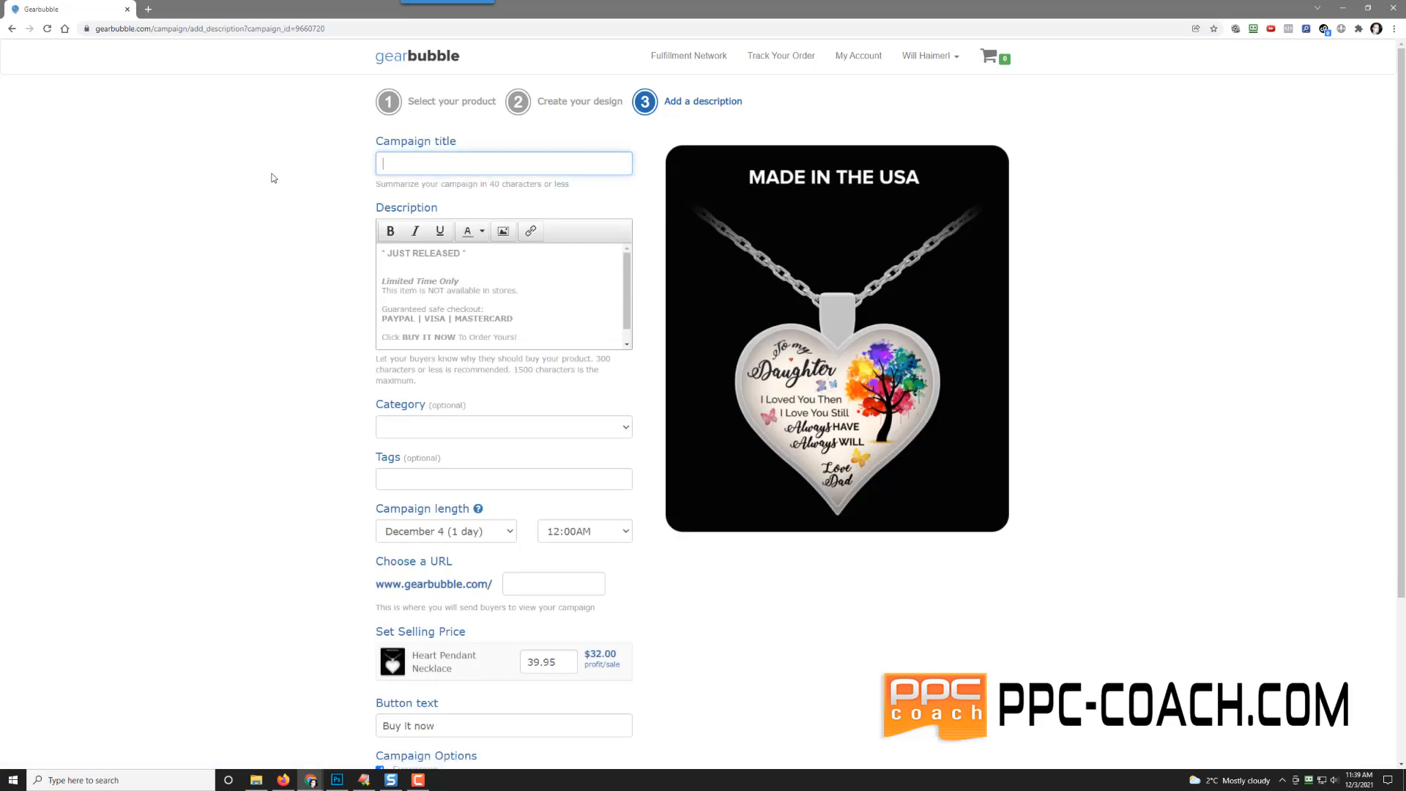
pyautogui.write('To My Daughter - I Love You then')
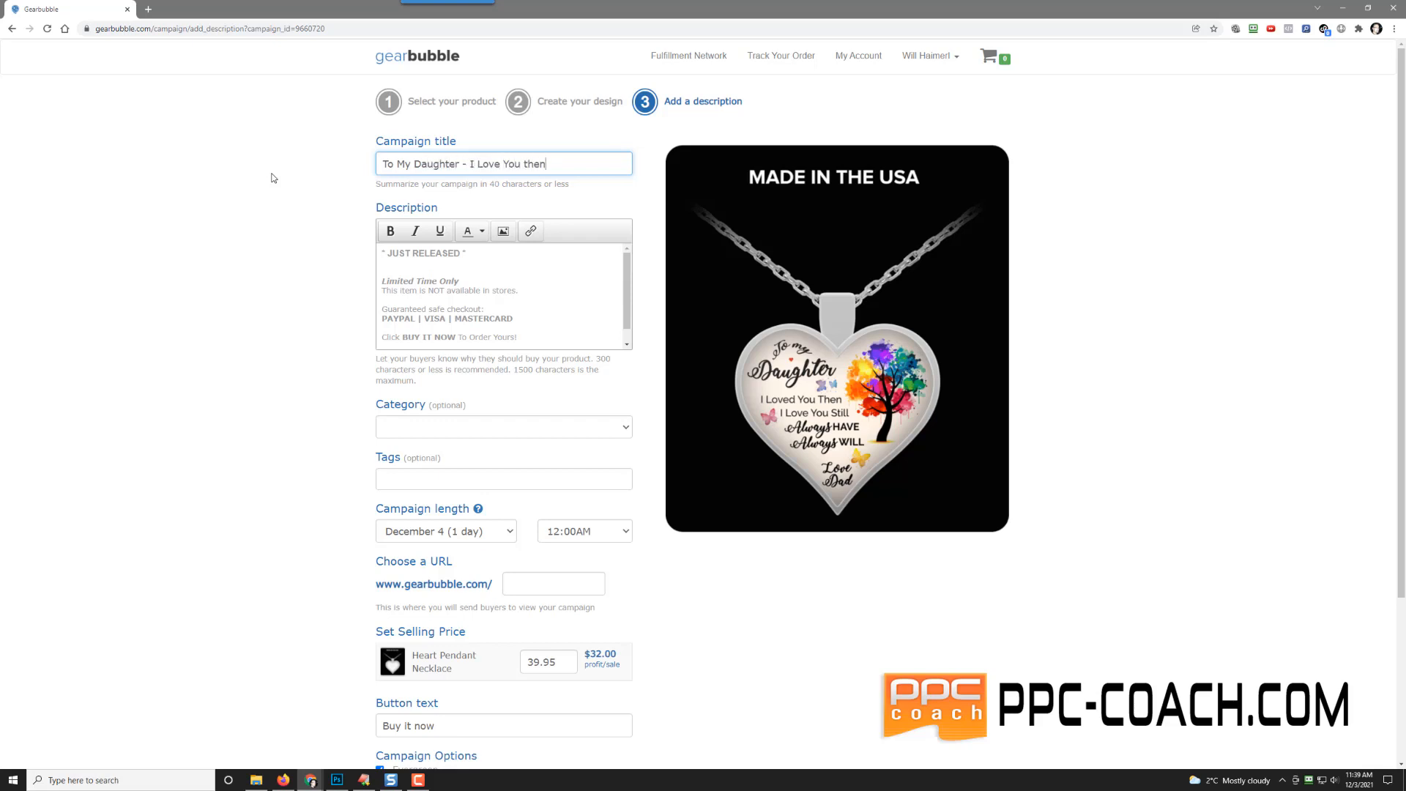
pyautogui.press('BackSpace')
pyautogui.press('BackSpace')
pyautogui.press('BackSpace')
pyautogui.write('Then - Necklace')
# - Replace the "JUST RELEASED" heading in the description with "Would Your Daughter Love This?"
pyautogui.click(382, 254)
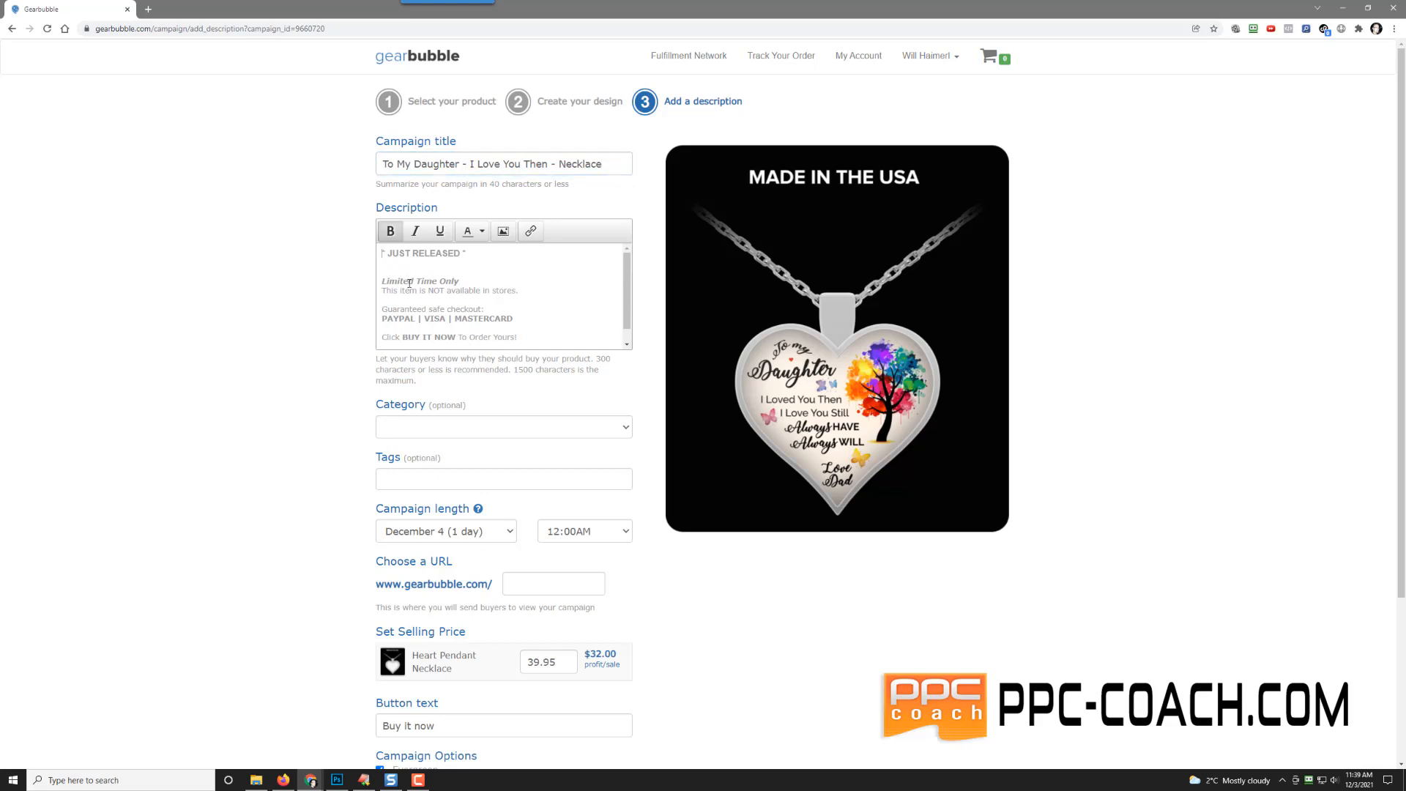
pyautogui.press('Delete')
pyautogui.press('Delete')
pyautogui.press('Delete')
pyautogui.press('Delete')
pyautogui.press('Delete')
pyautogui.press('Delete')
pyautogui.press('Delete')
pyautogui.press('Delete')
pyautogui.press('Delete')
pyautogui.press('Delete')
pyautogui.press('Delete')
pyautogui.press('Delete')
pyautogui.press('Delete')
pyautogui.press('Delete')
pyautogui.press('Delete')
pyautogui.press('Delete')
pyautogui.press('Delete')
pyautogui.write('Would Your Daughter Love This?')
pyautogui.press('Return')
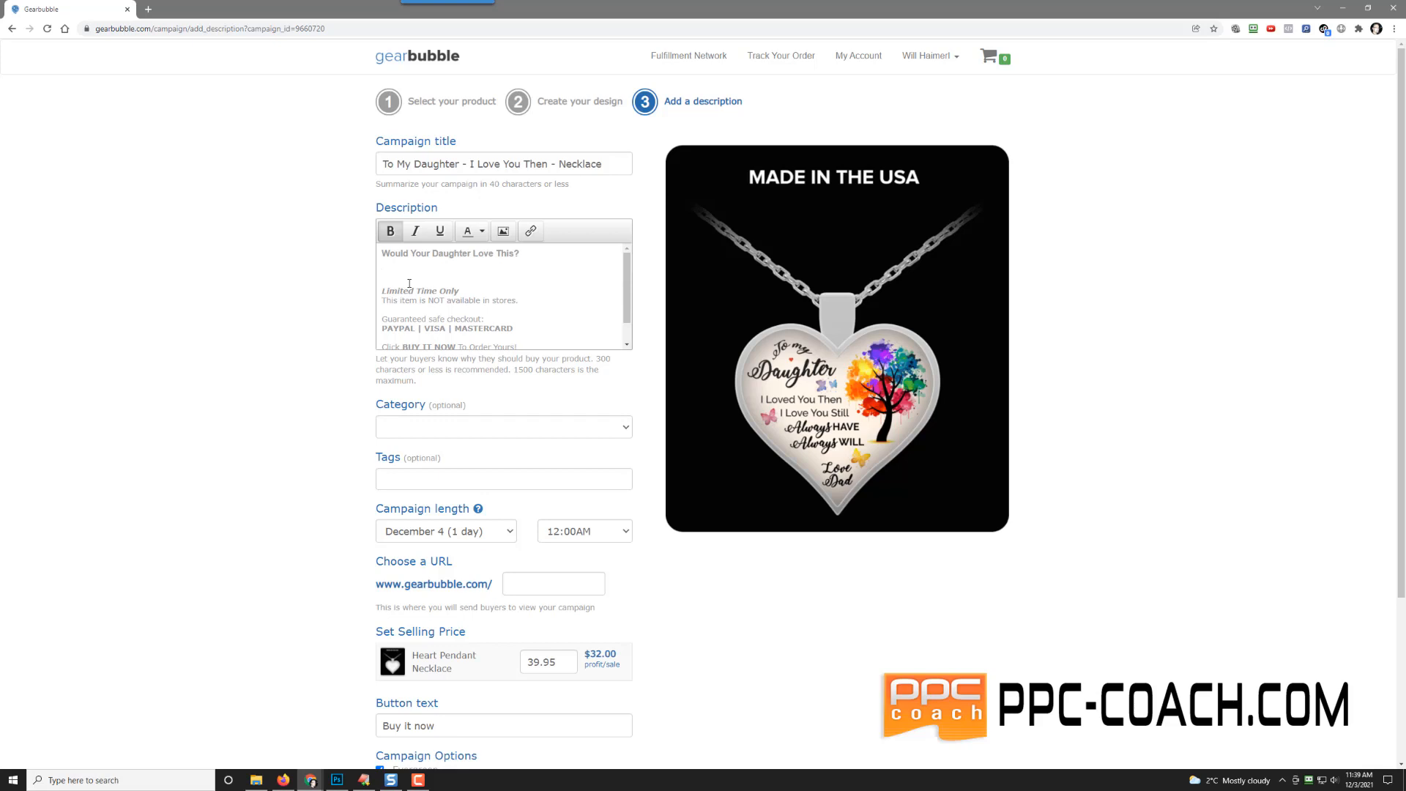
# - Add the non-bold description text "Yes she would. Get her one now and watch the smile on her face light up the room. Get her one now."
pyautogui.write('yes')
pyautogui.press('BackSpace')
pyautogui.press('BackSpace')
pyautogui.write('yes')
pyautogui.press('BackSpace')
pyautogui.press('BackSpace')
pyautogui.press('BackSpace')
pyautogui.write('Yes she whould.  Get her one now and watch t')
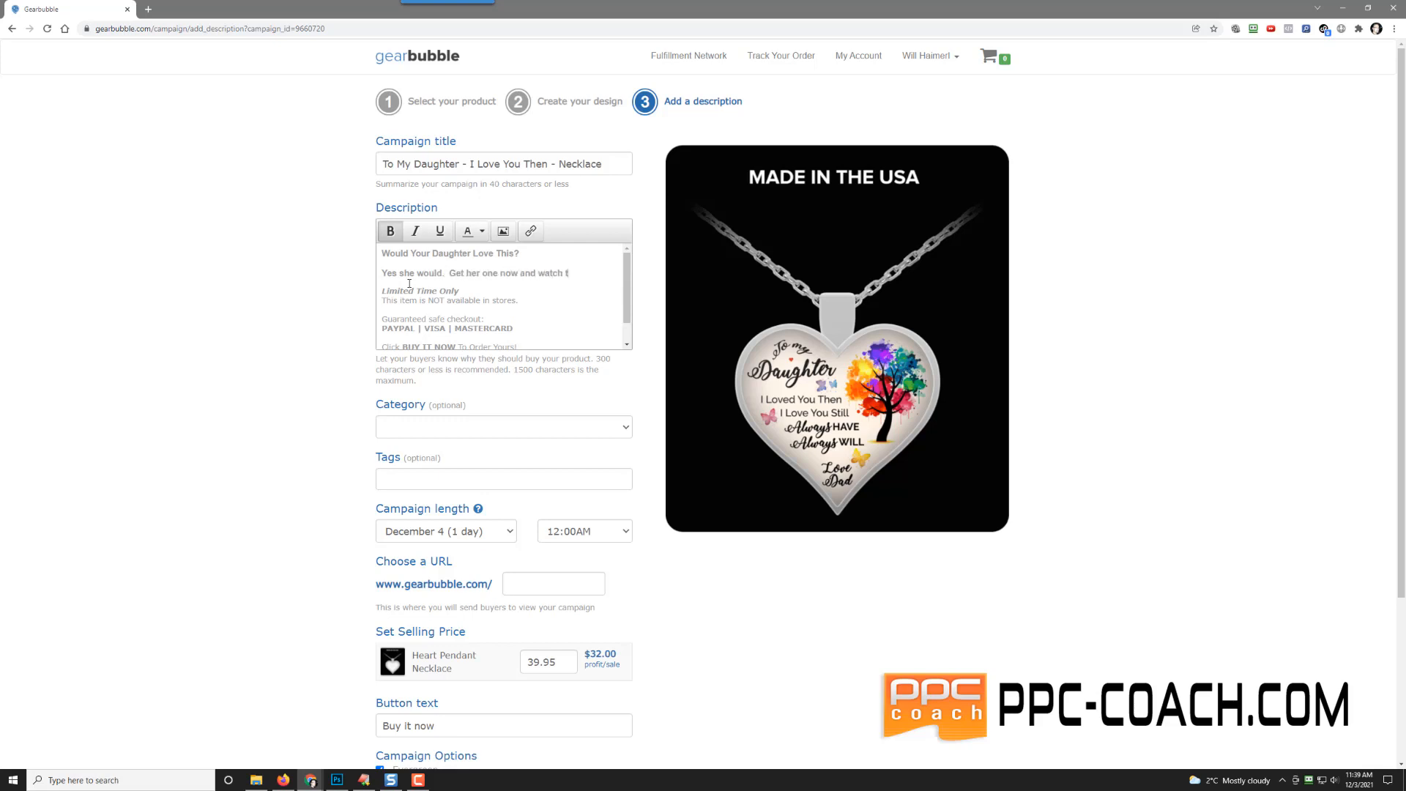
pyautogui.write('he smile on her fa')
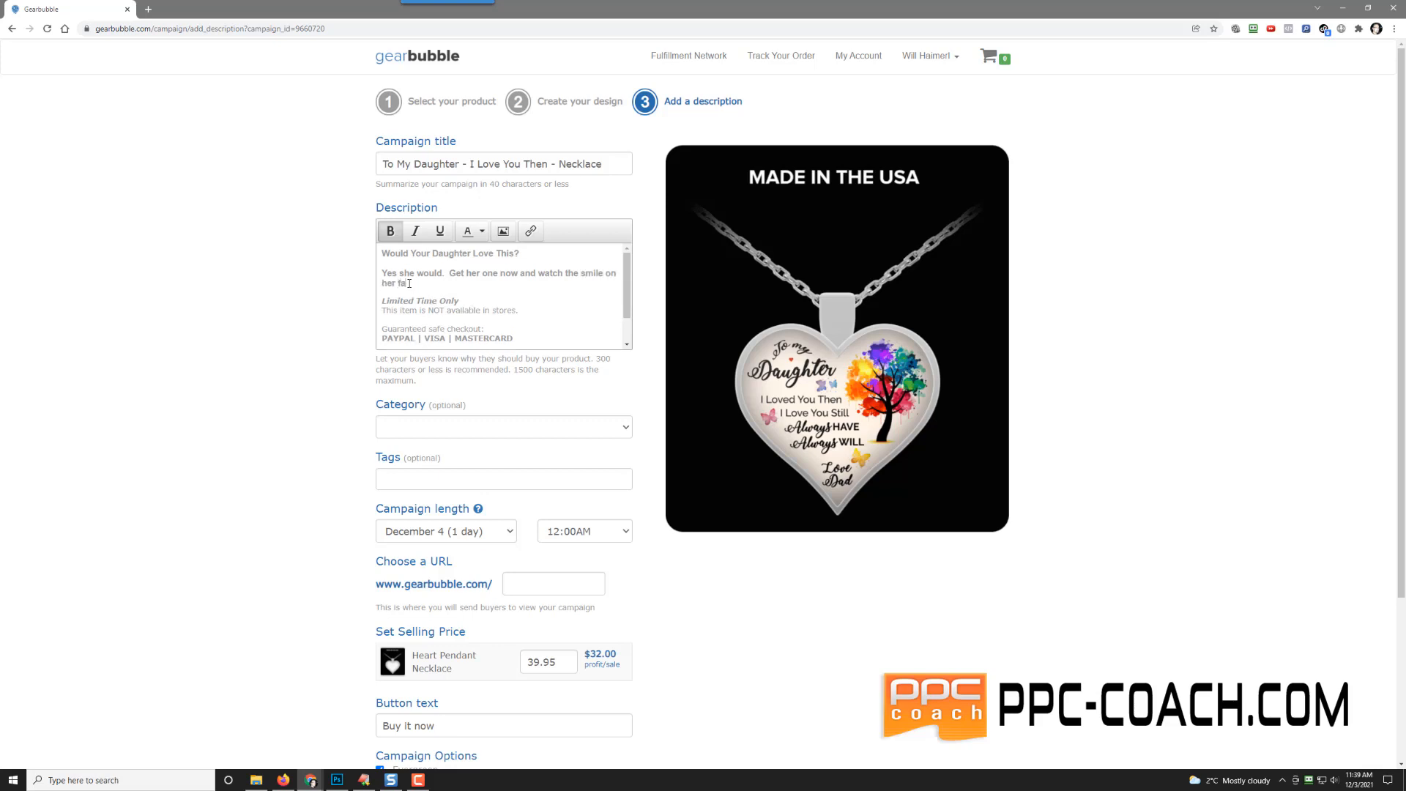
pyautogui.write('ce light up the room.  Get her one now.')
pyautogui.press('Return')
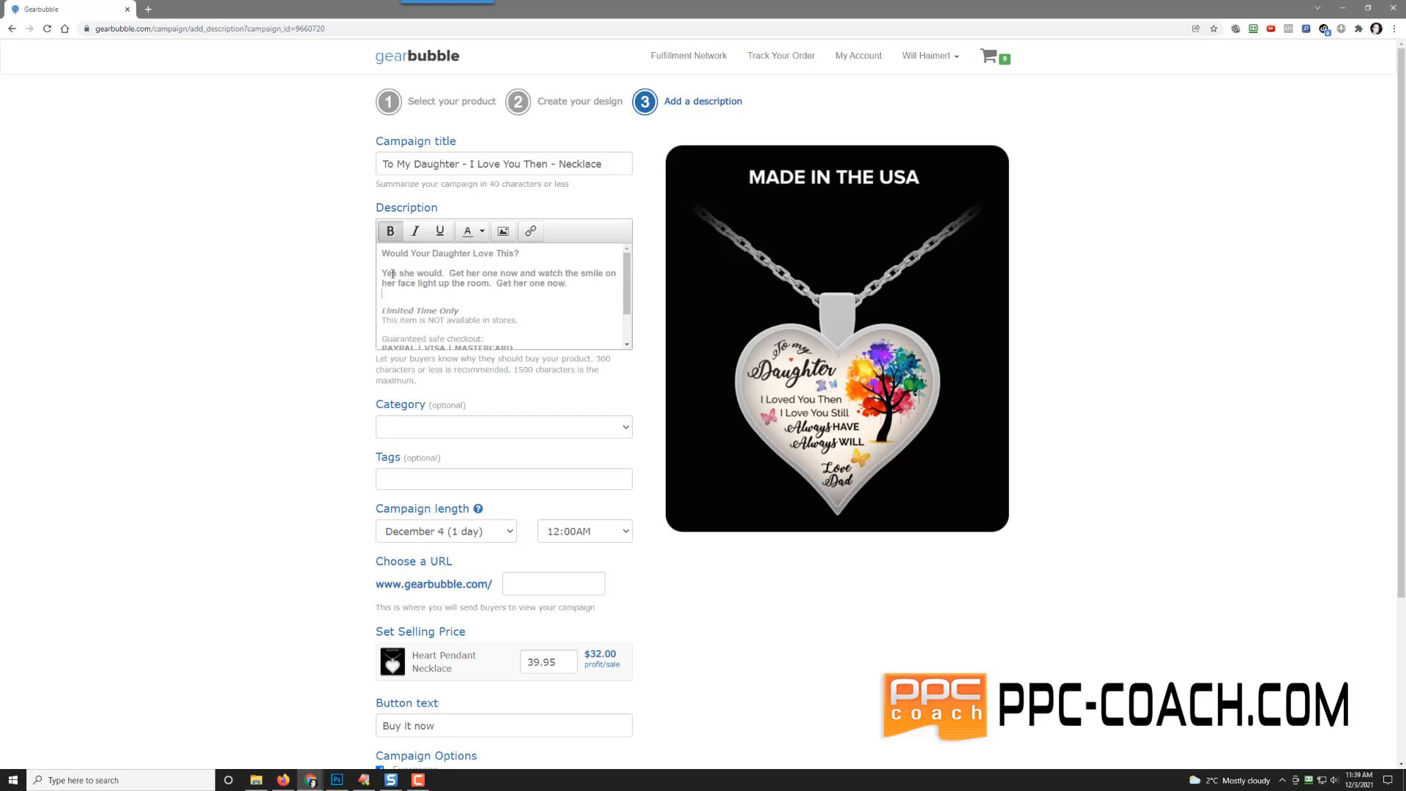
pyautogui.moveTo(383, 273); pyautogui.dragTo(568, 284)
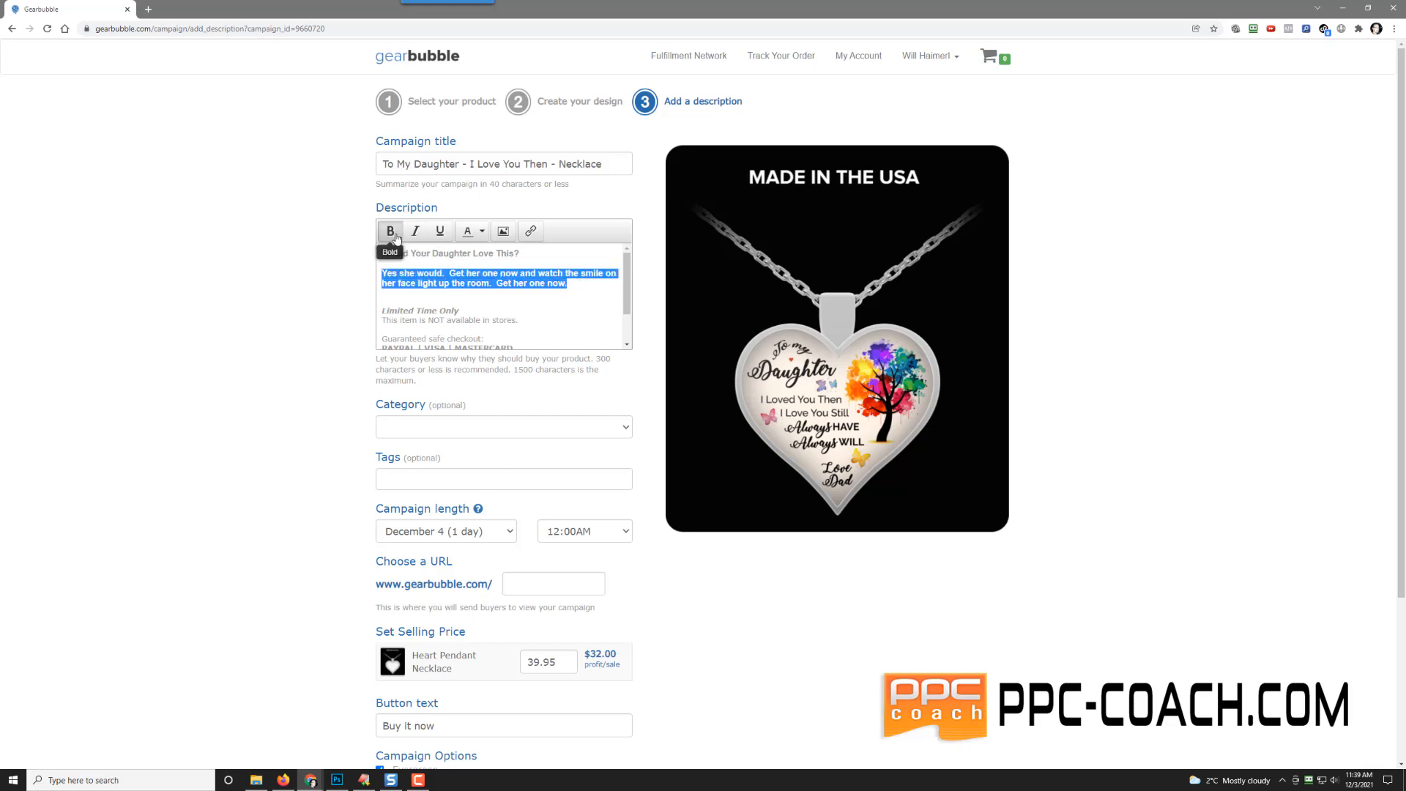
pyautogui.click(425, 301)
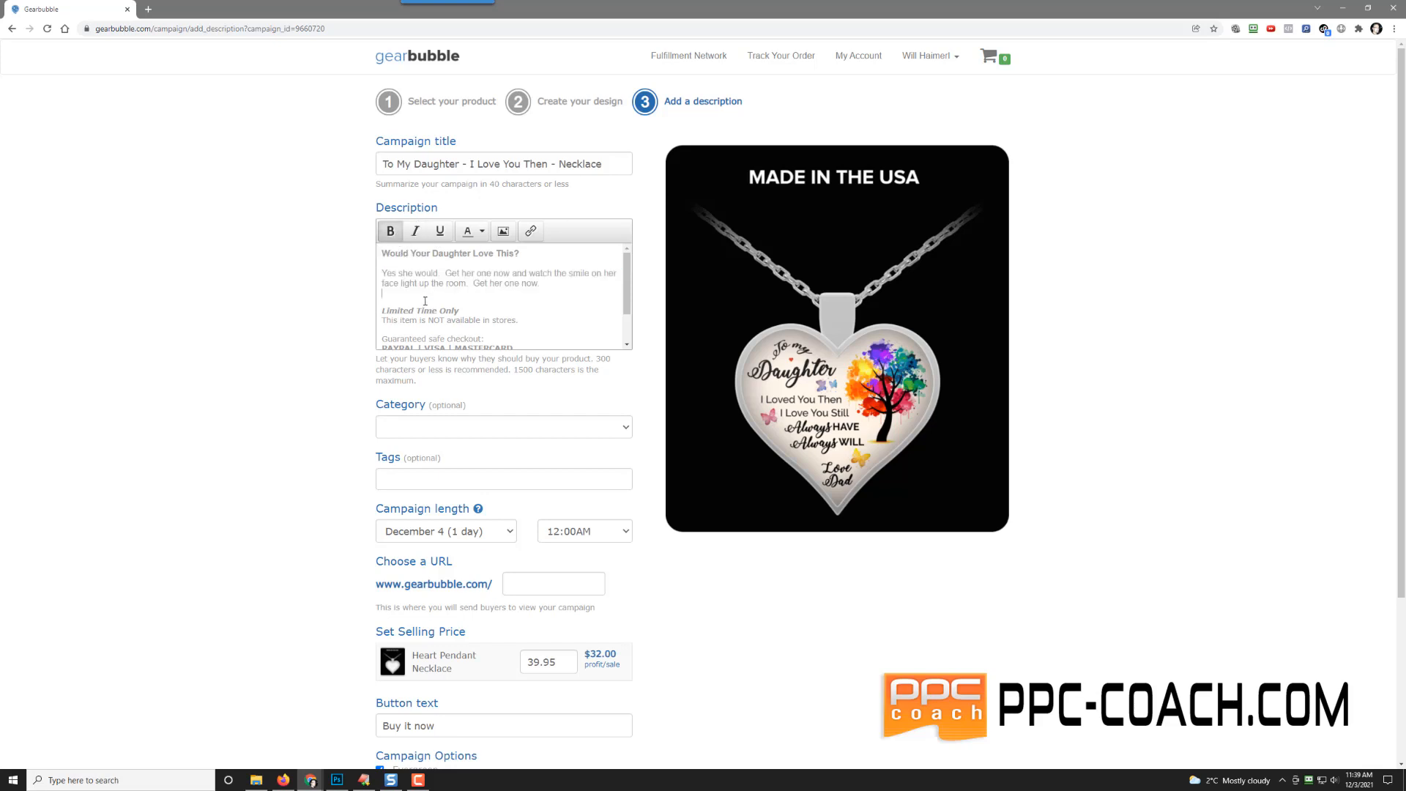
# - Set the campaign category to Family and add the tag "Dad To Daughter"
pyautogui.click(452, 424)
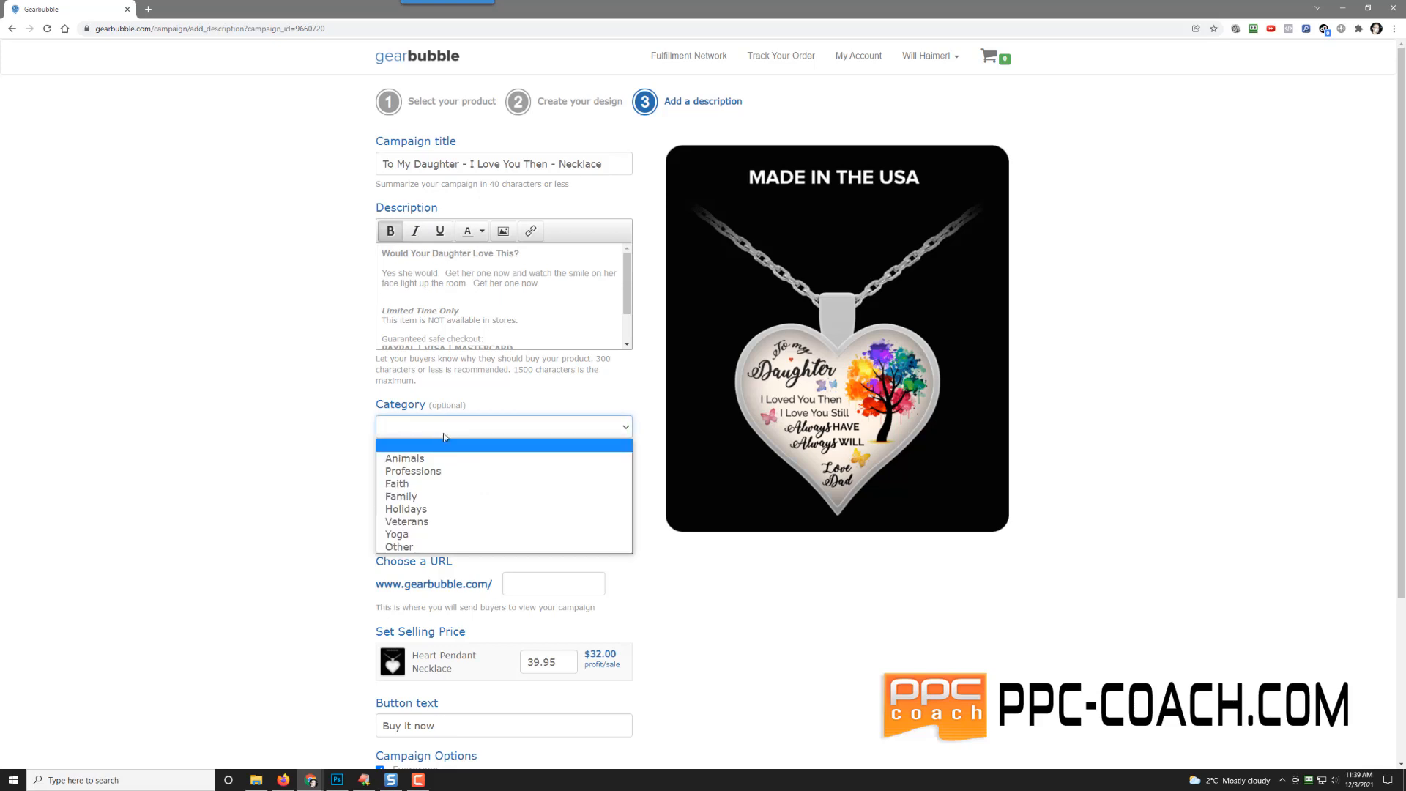
pyautogui.click(440, 496)
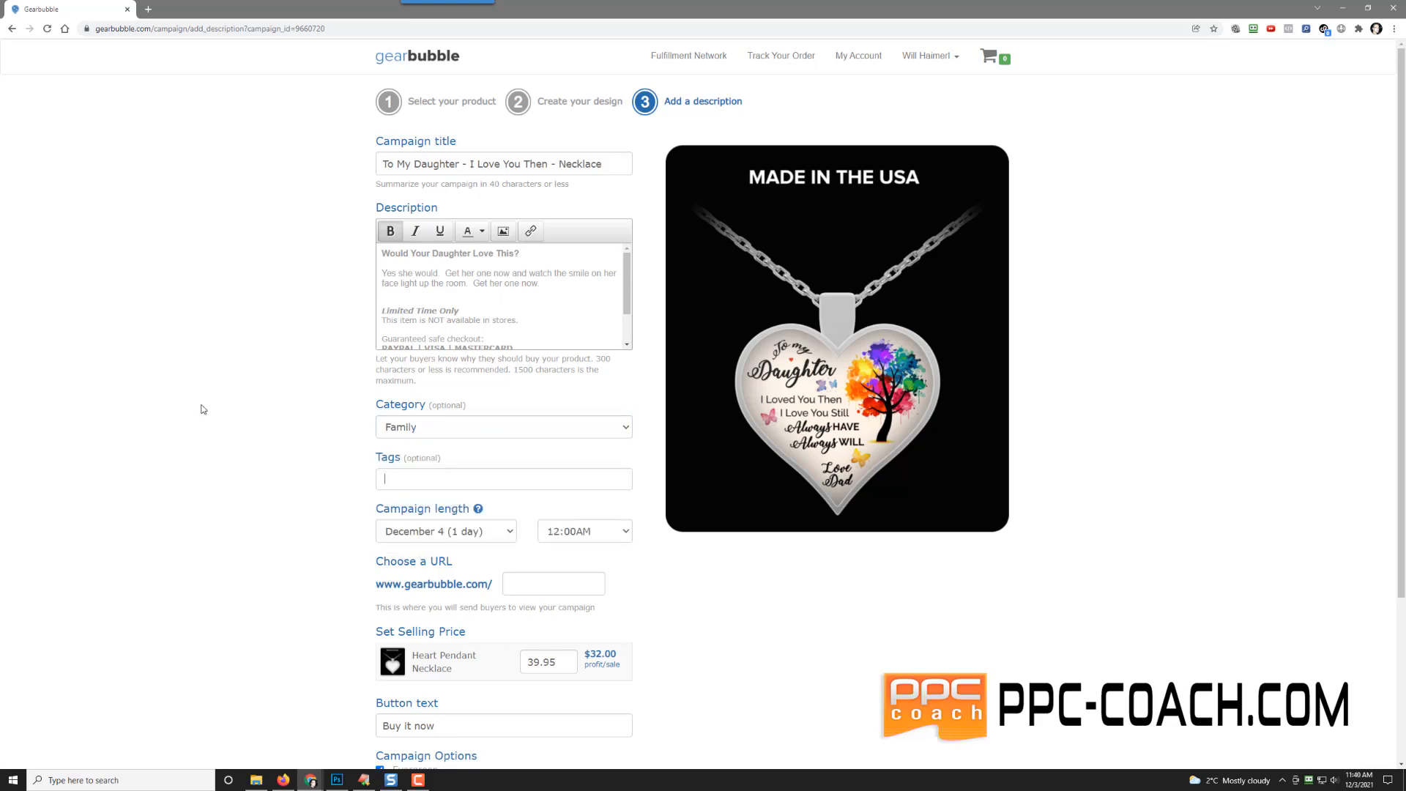
pyautogui.write('Dad To Daughter')
pyautogui.press('Return')
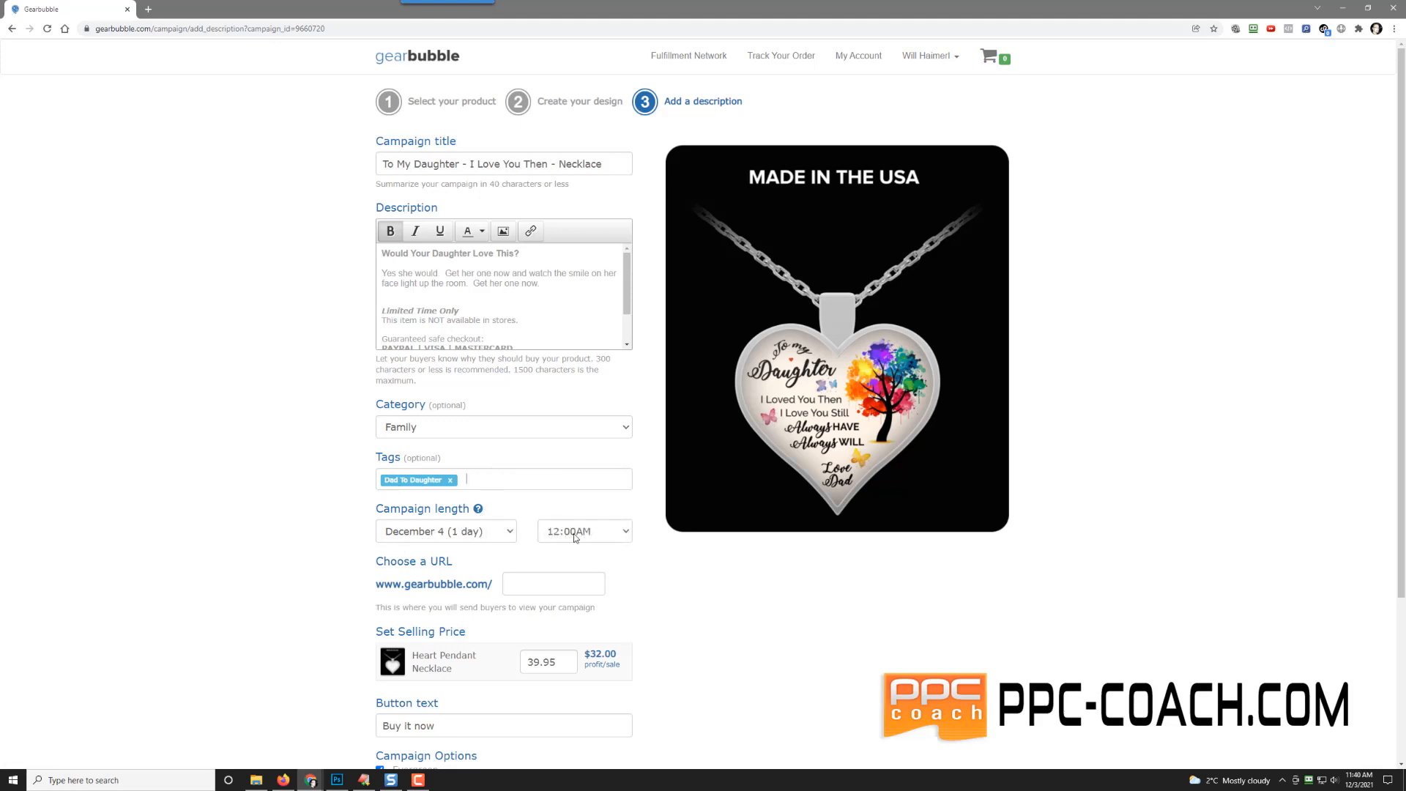
# - Set the campaign's URL ending to "dad-to-daughter-loved"
pyautogui.scroll(-2, 344, 549)
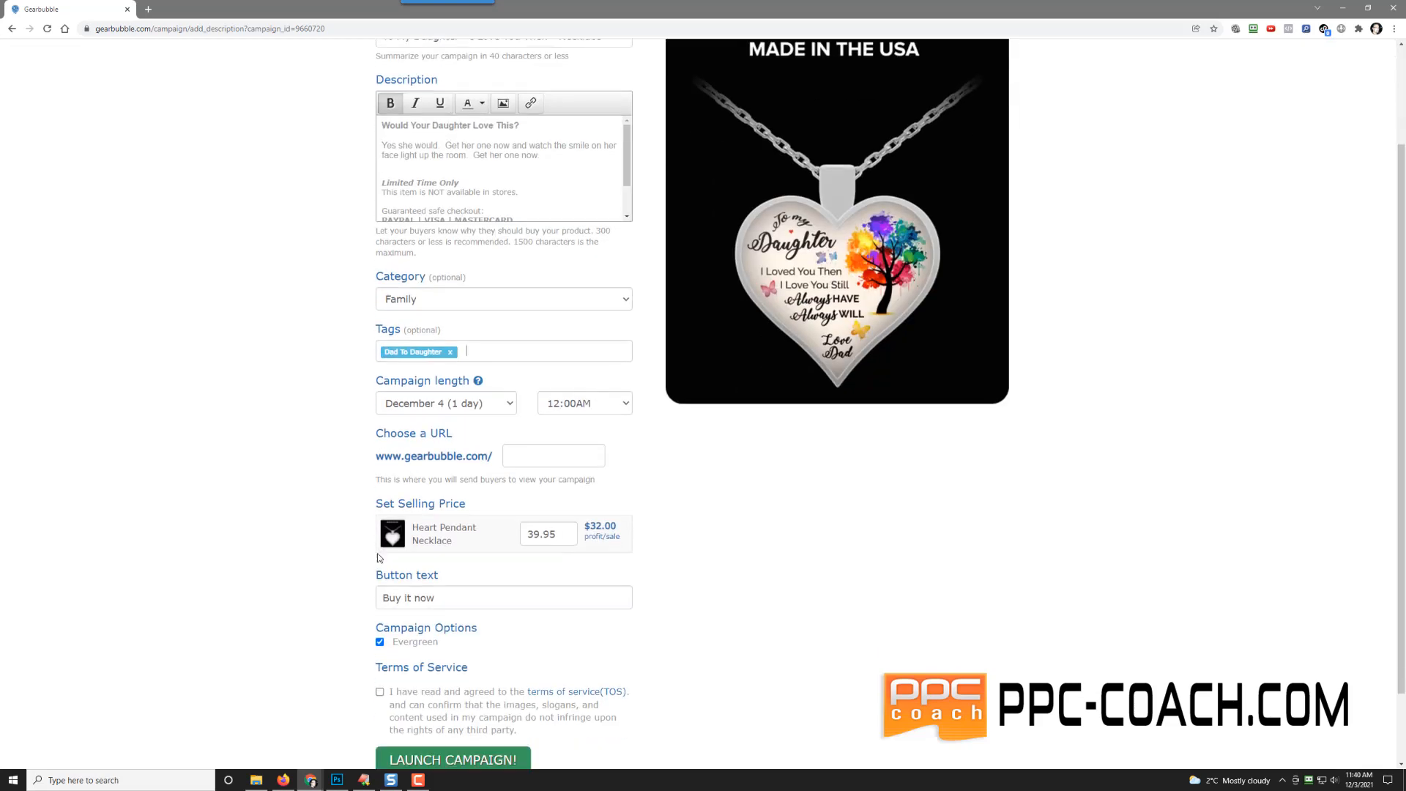
pyautogui.click(524, 462)
pyautogui.write('dad')
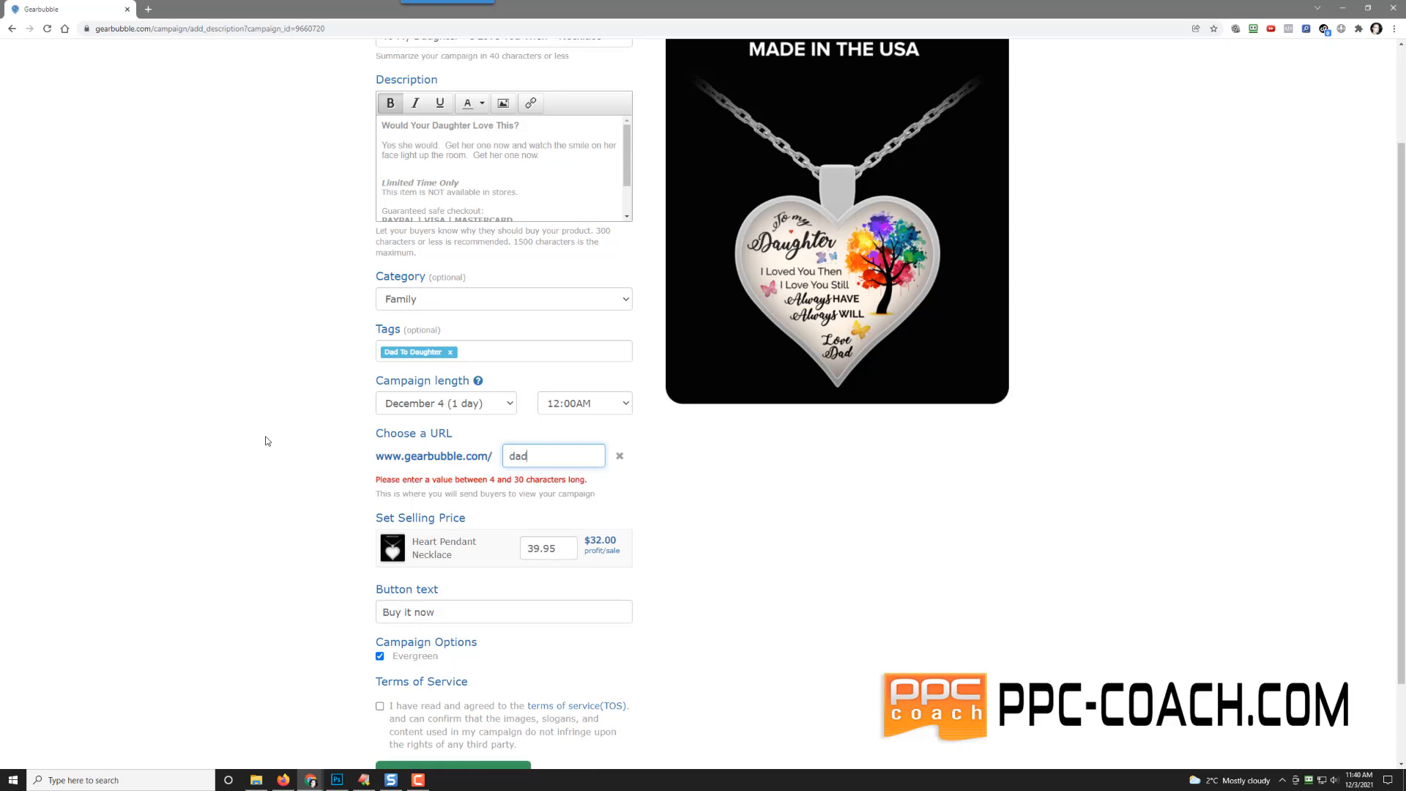
pyautogui.write('-to-d')
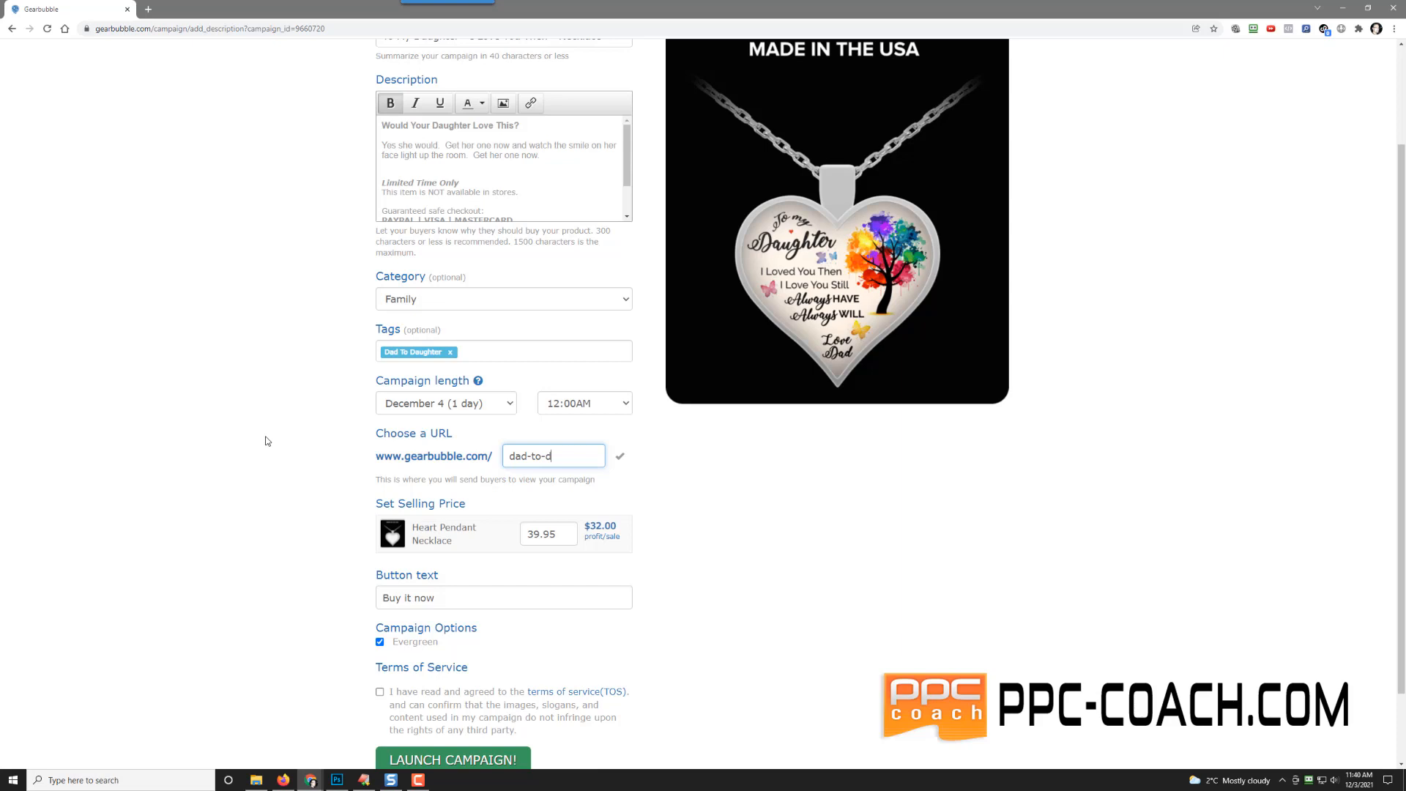
pyautogui.write('aughter')
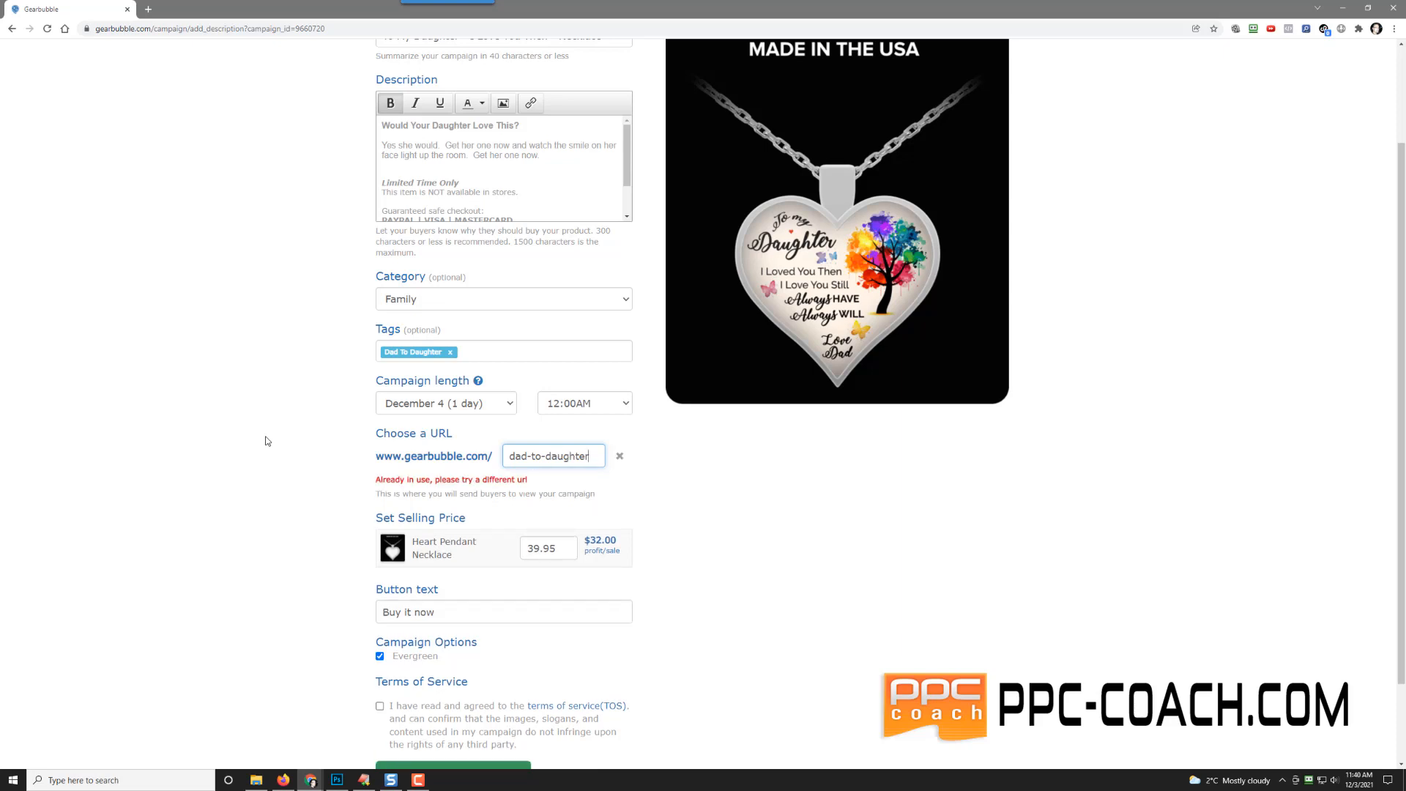
pyautogui.write('-lov')
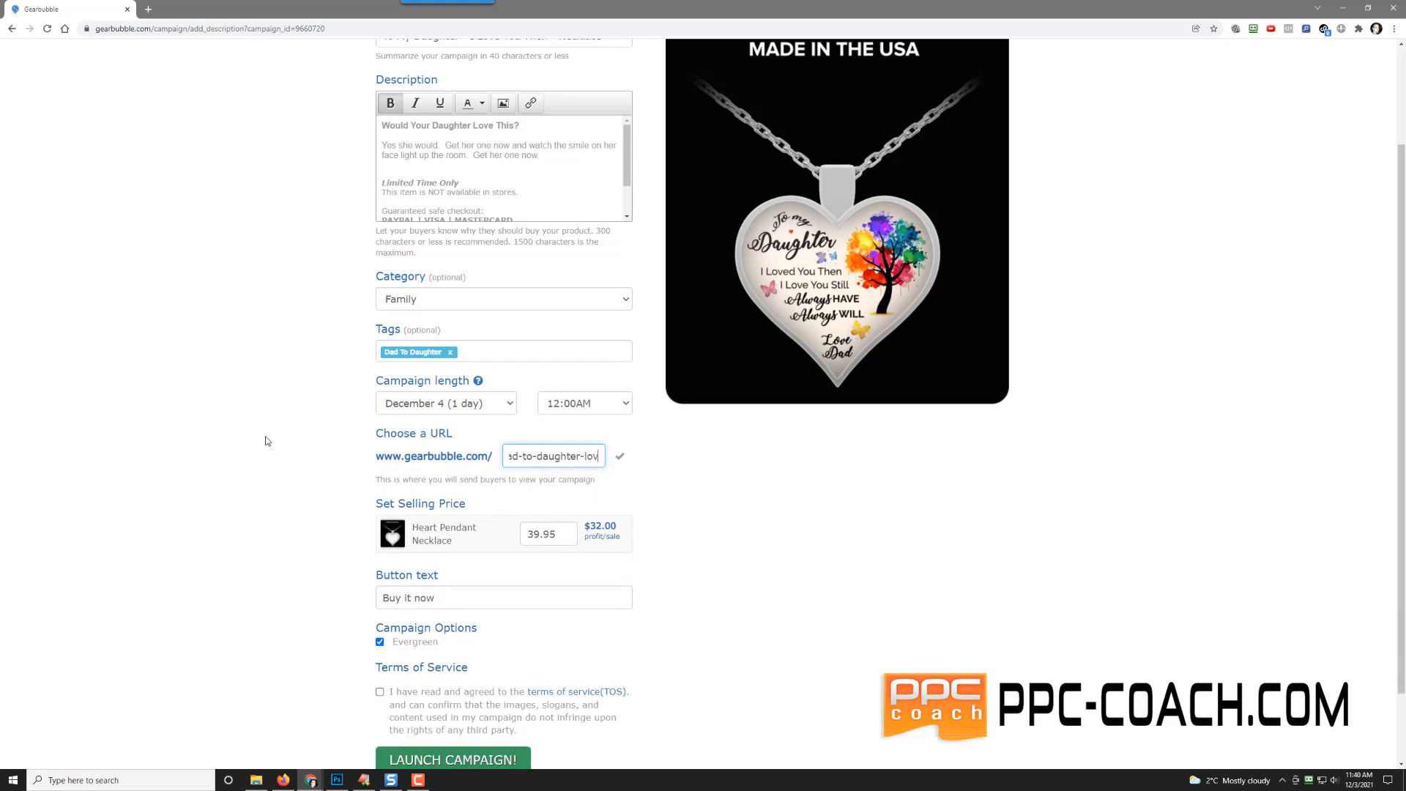
pyautogui.write('ed')
pyautogui.click(513, 520)
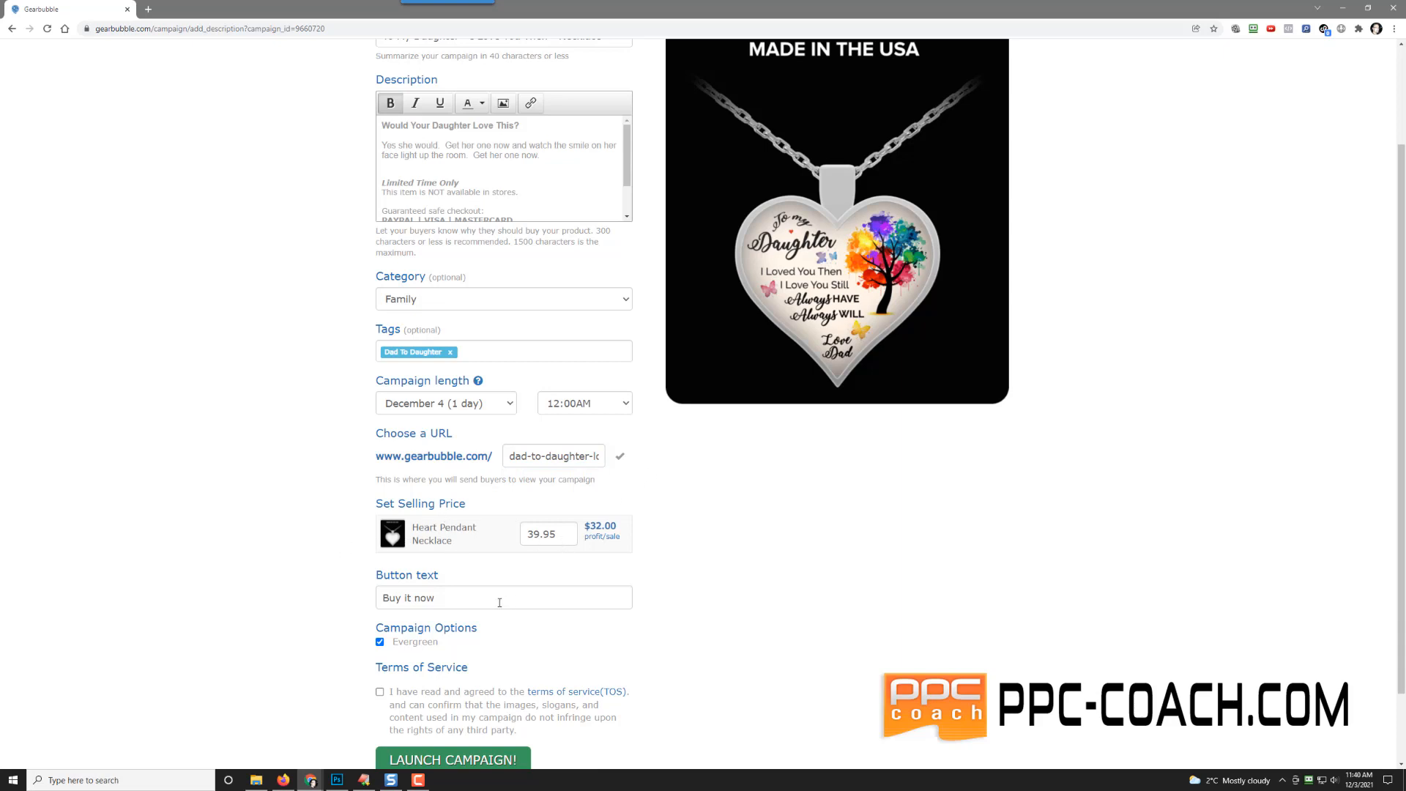
# - Launch the campaign with the terms of service accepted and open its live product page
pyautogui.scroll(-2, 286, 586)
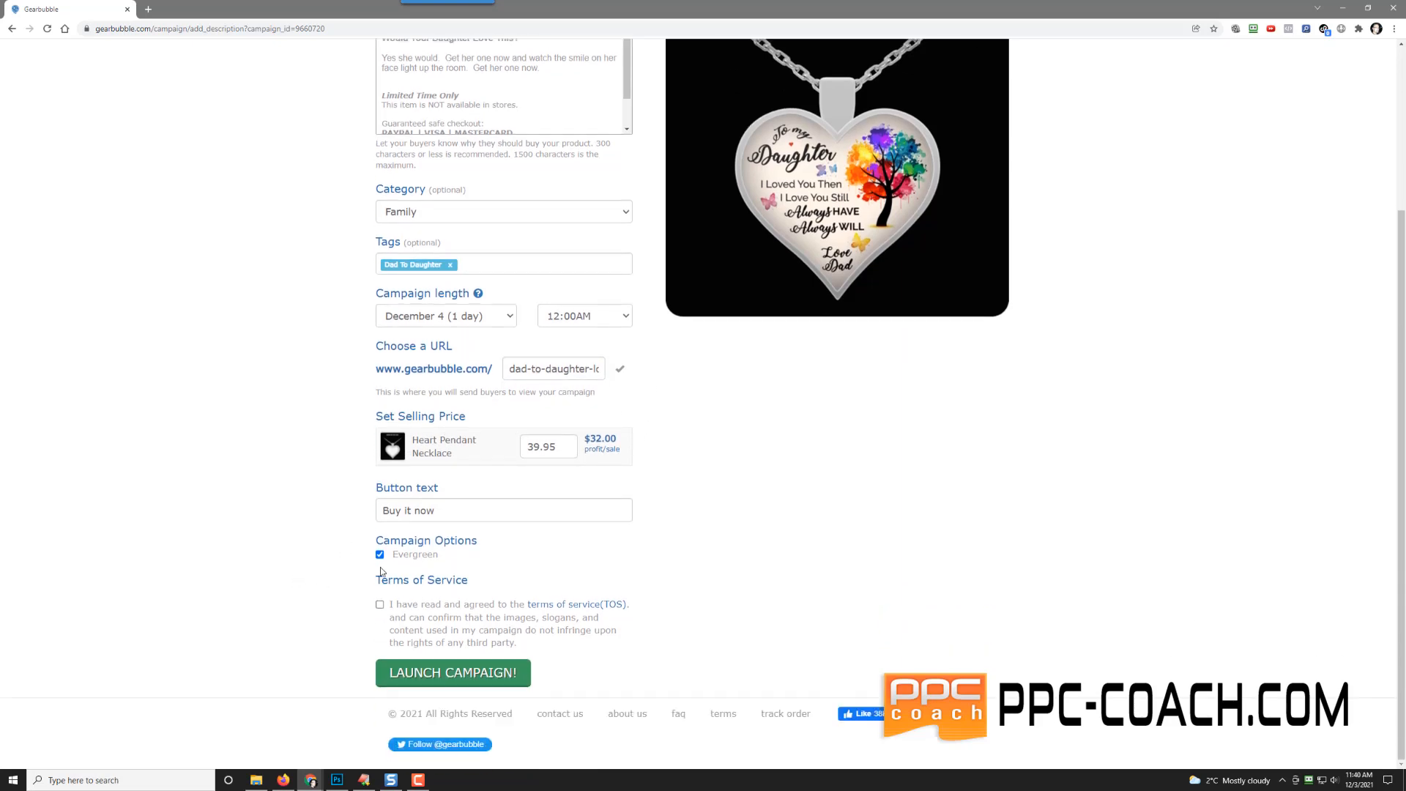
pyautogui.click(379, 605)
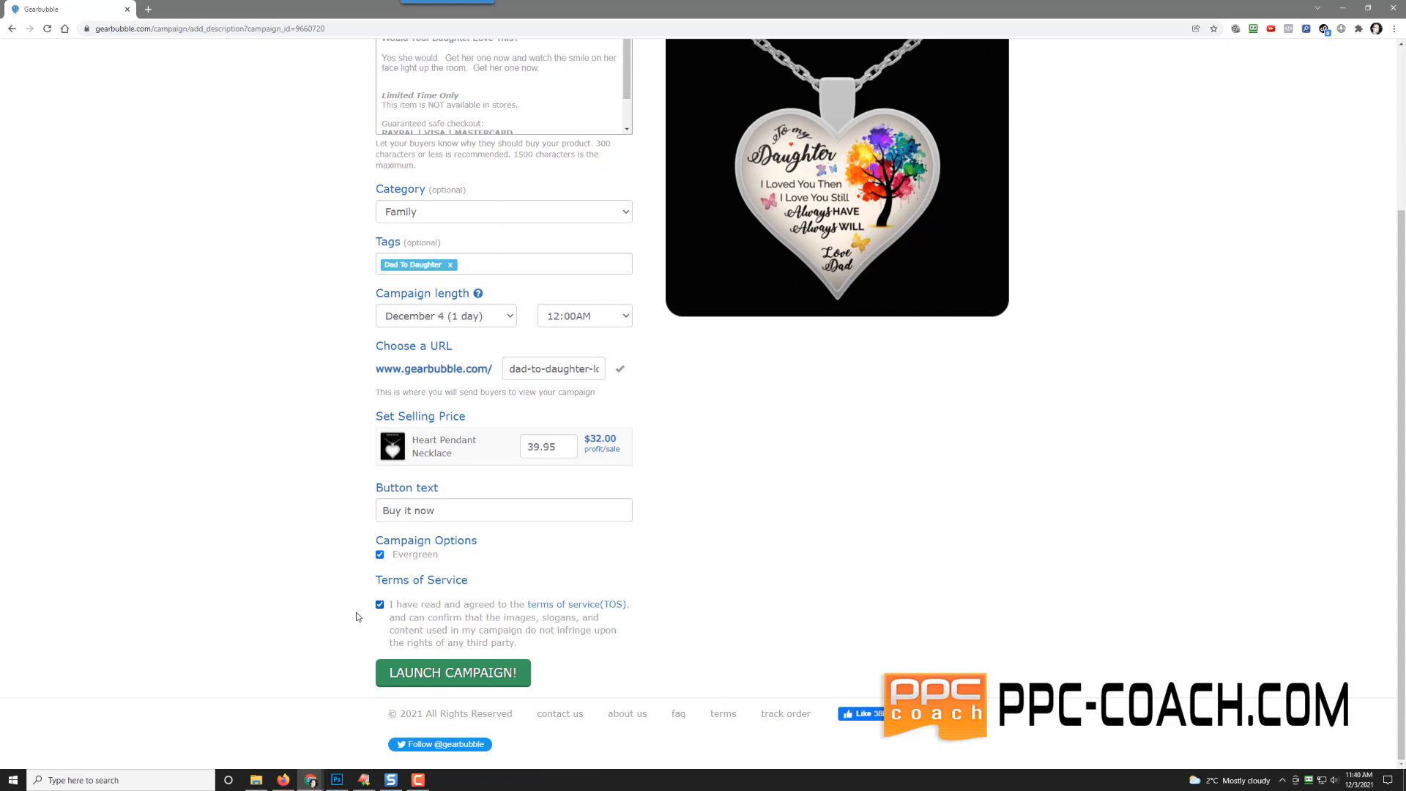
pyautogui.click(465, 672)
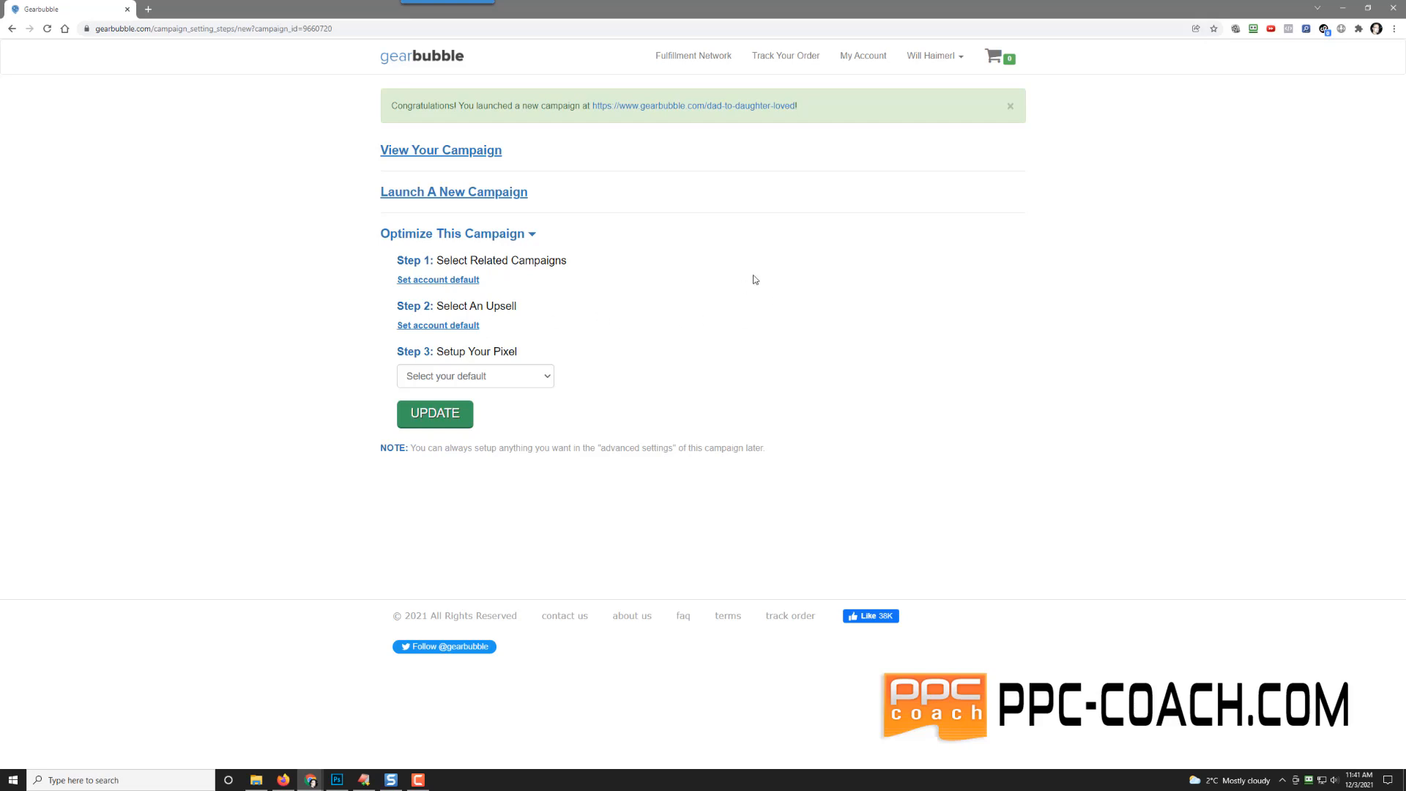
pyautogui.click(684, 108)
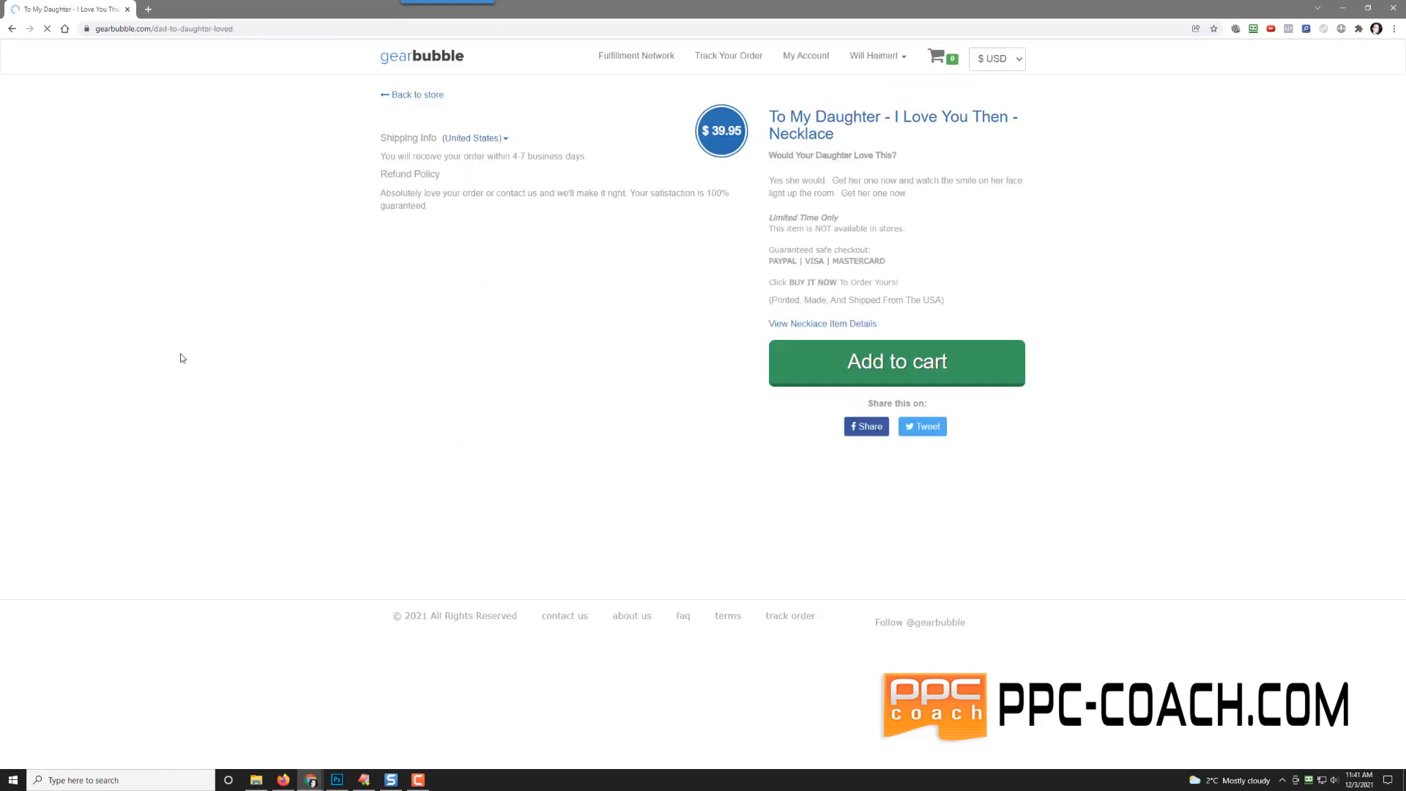